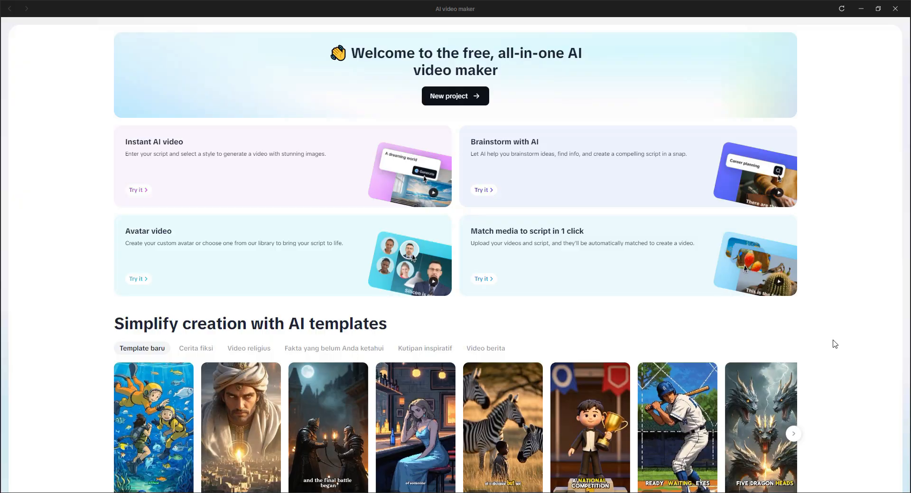
Preview the AI templates, including Biblical, 90s Pixel and Claymation, and close the AI video maker window
scroll(835, 341, down, 3)
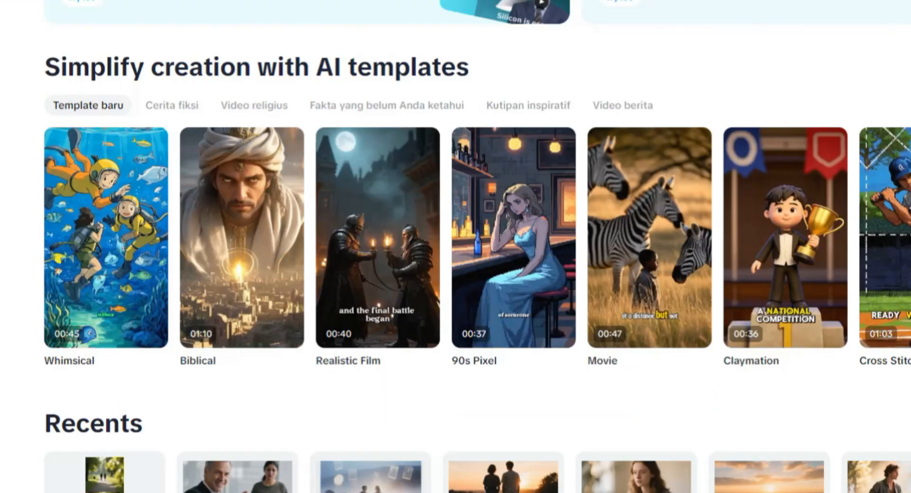
mouse_move(229, 245)
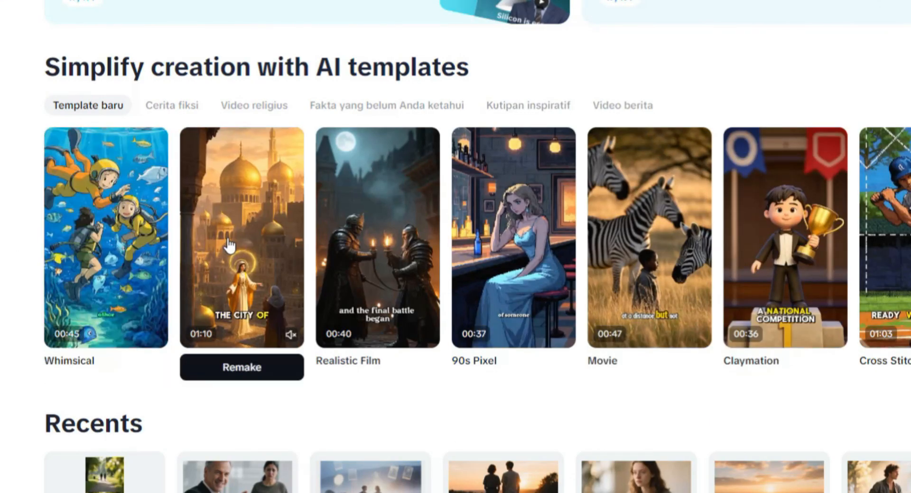
mouse_move(483, 221)
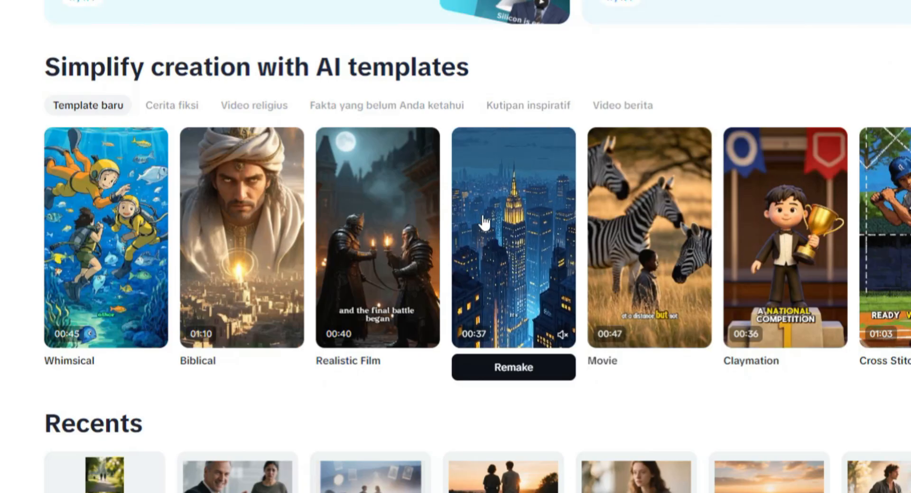
mouse_move(759, 213)
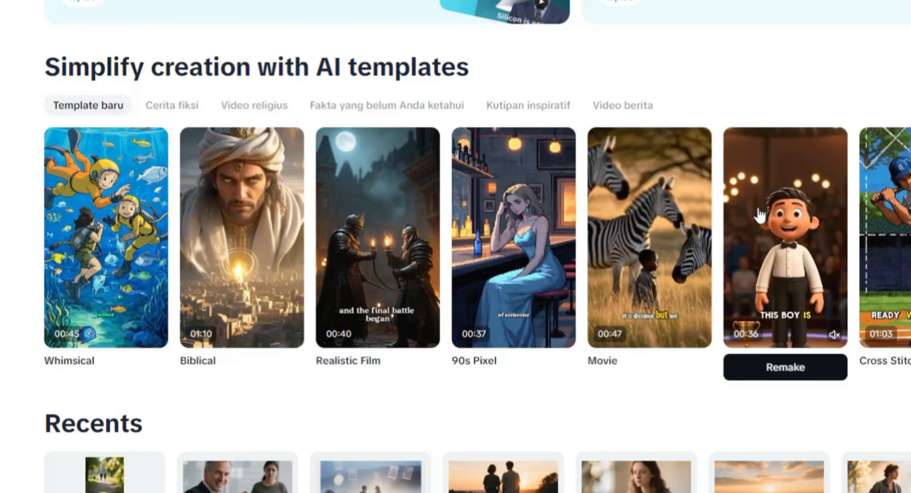
mouse_move(902, 219)
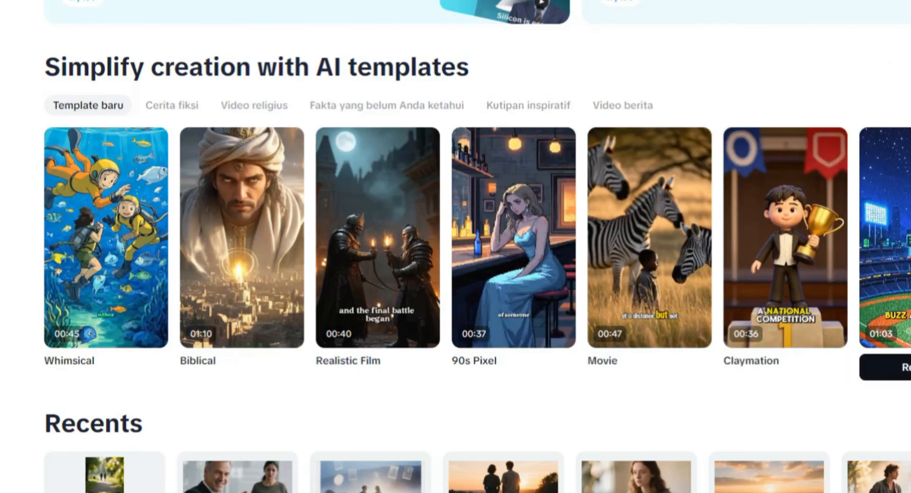
click(794, 291)
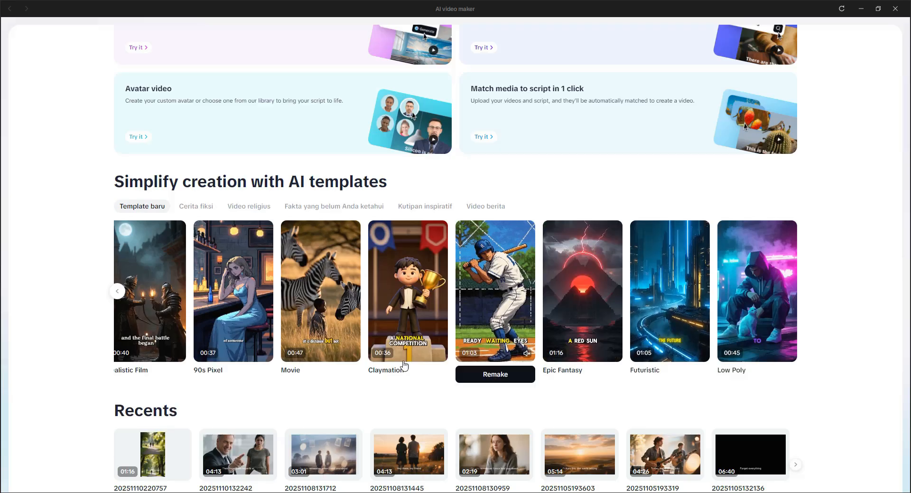
scroll(298, 342, up, 3)
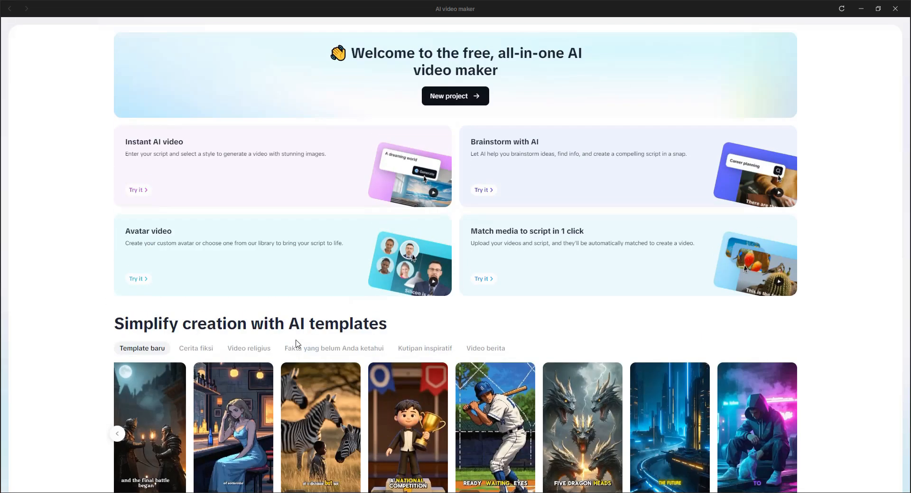
click(895, 8)
Copy the full narration about the benefits of walking from the ChatGPT answer, without its title
click(349, 4)
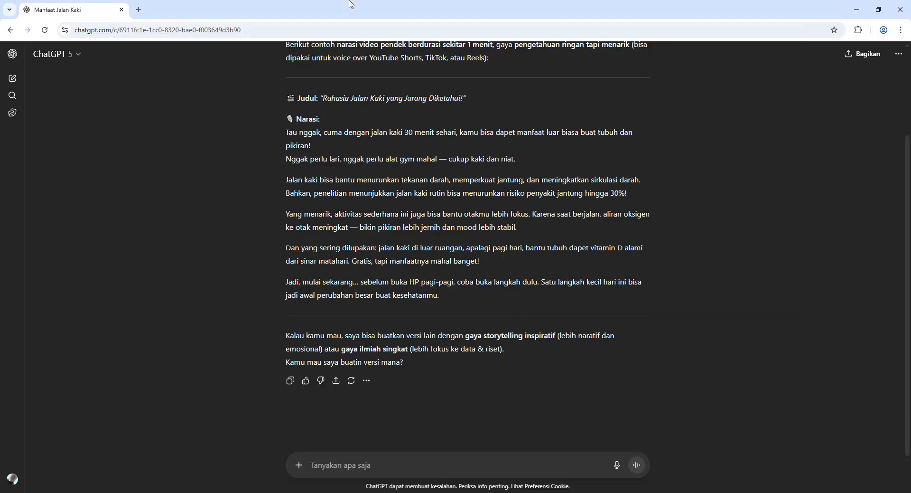
scroll(411, 306, up, 2)
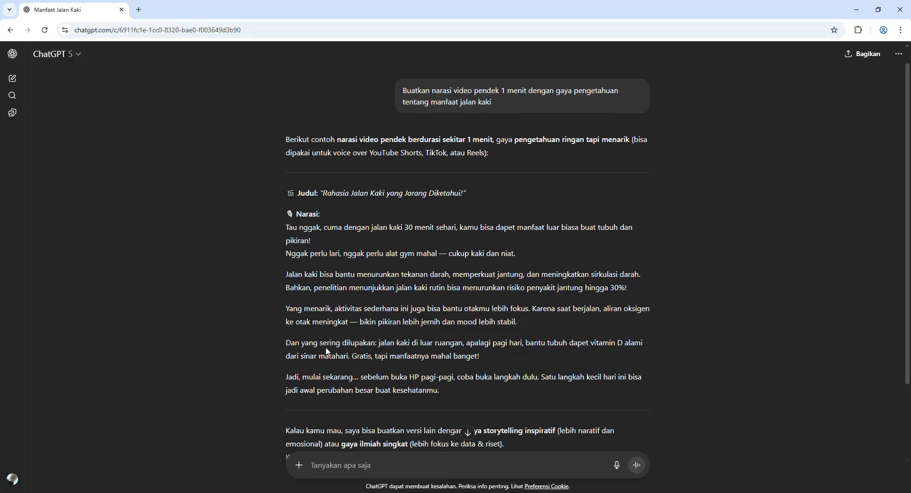
scroll(326, 349, down, 2)
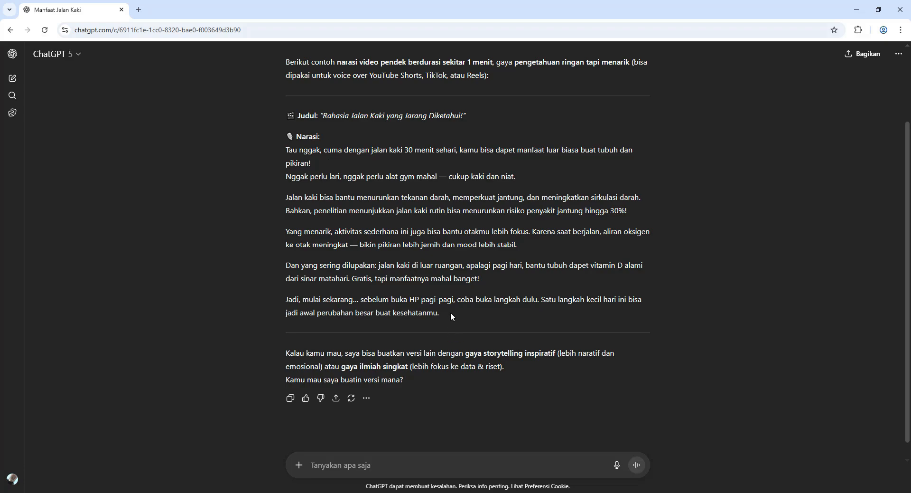
drag(451, 312, 264, 154)
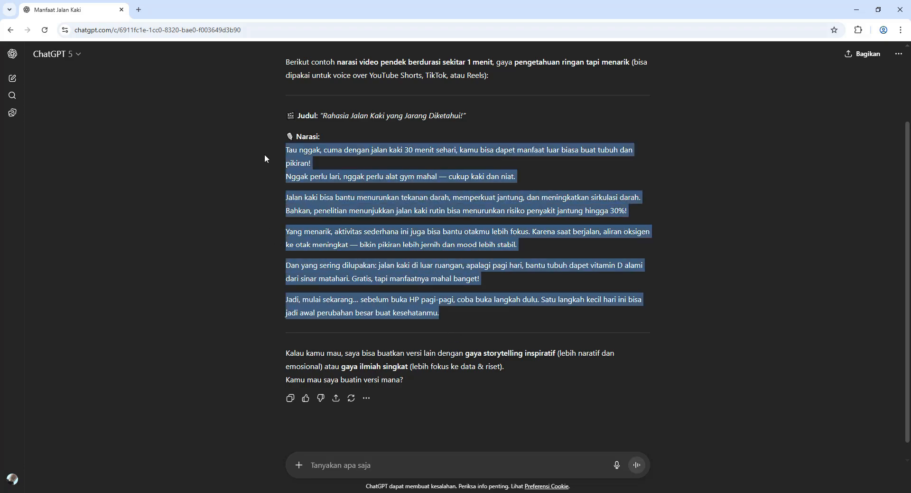
right_click(321, 181)
click(347, 193)
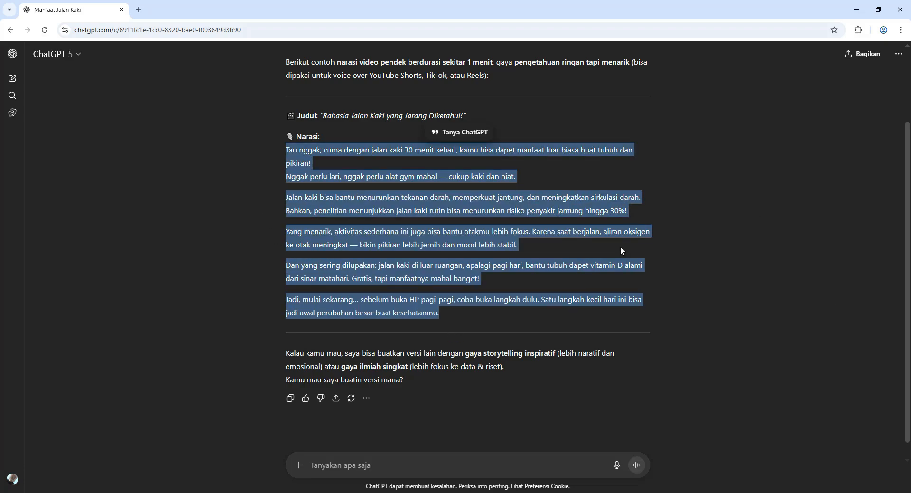
Switch to CapCut, open Instant AI video in the AI video maker and set the aspect ratio to 9:16
click(680, 492)
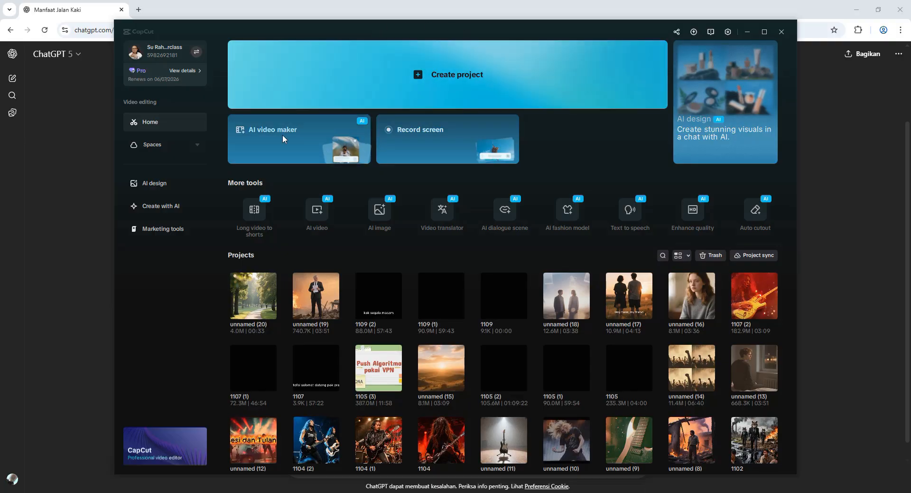
click(283, 135)
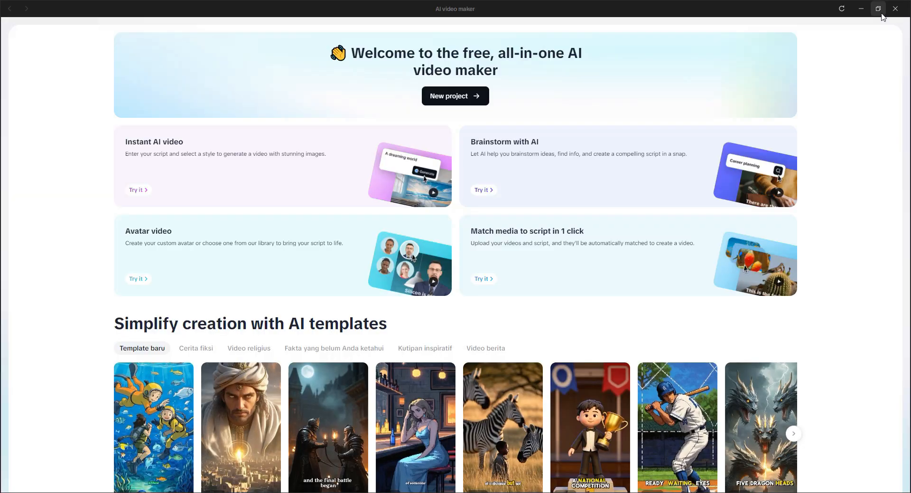
click(895, 9)
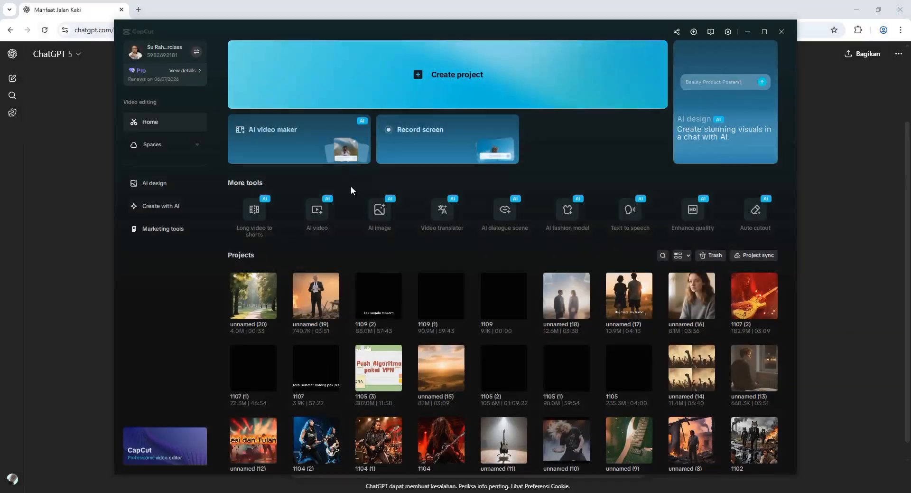
click(284, 140)
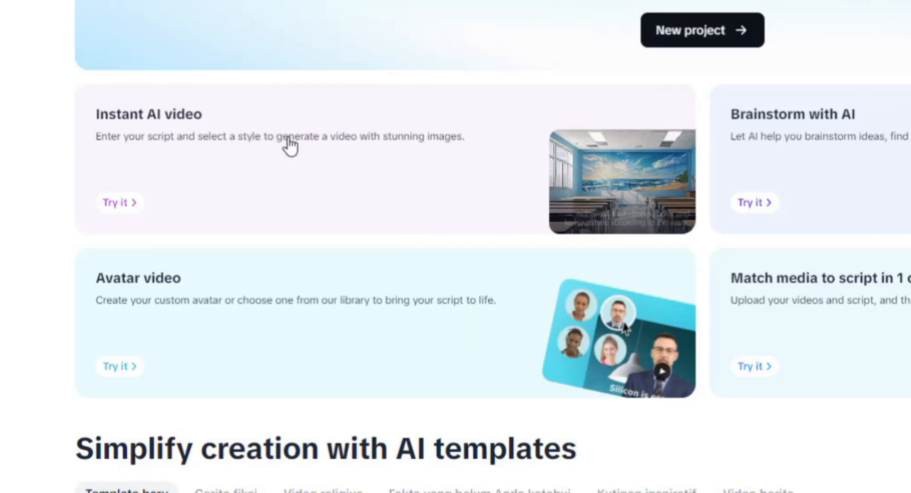
click(290, 146)
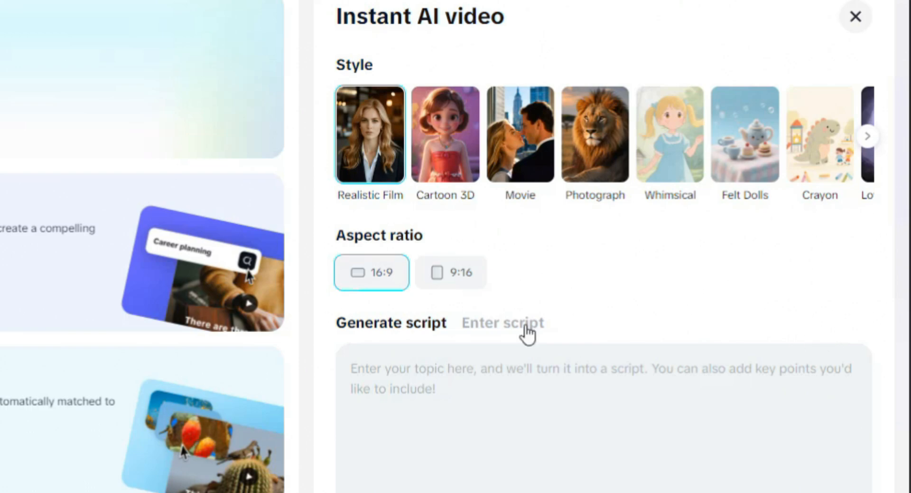
click(684, 178)
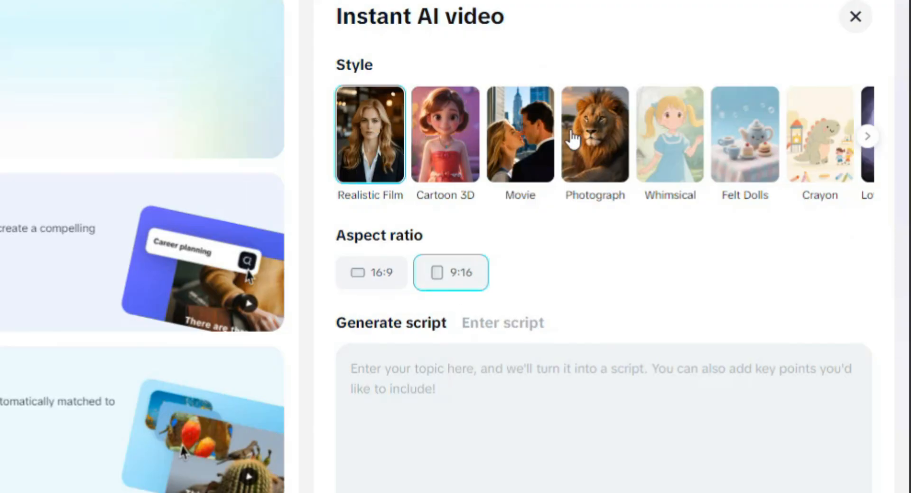
Browse the video styles and try out Anime and US Comic
click(866, 142)
click(866, 143)
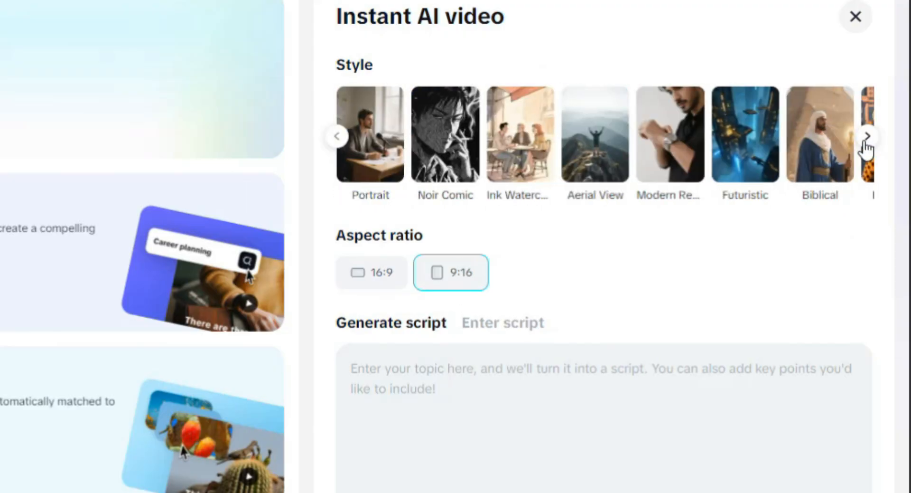
click(865, 143)
click(866, 142)
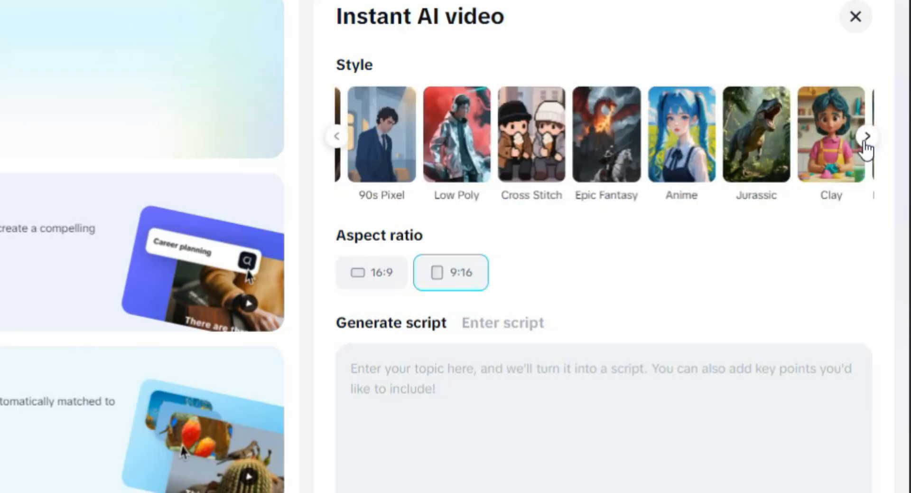
click(688, 169)
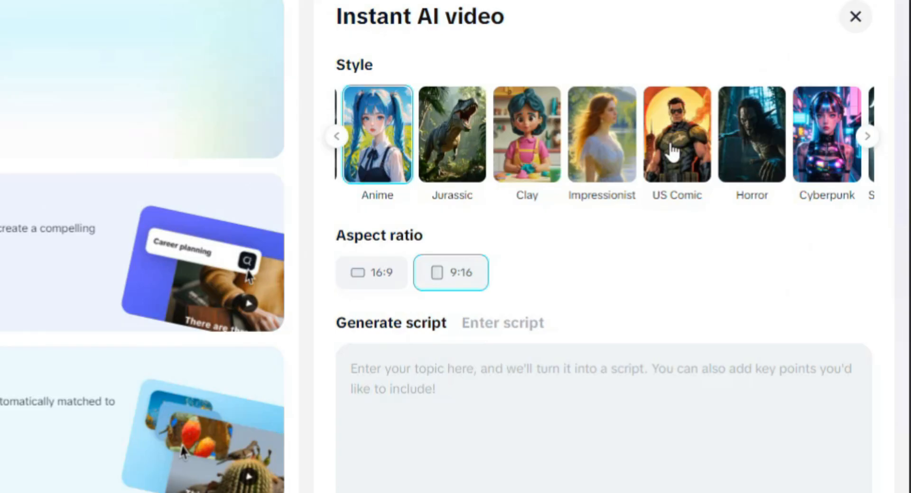
scroll(673, 152, right, 3)
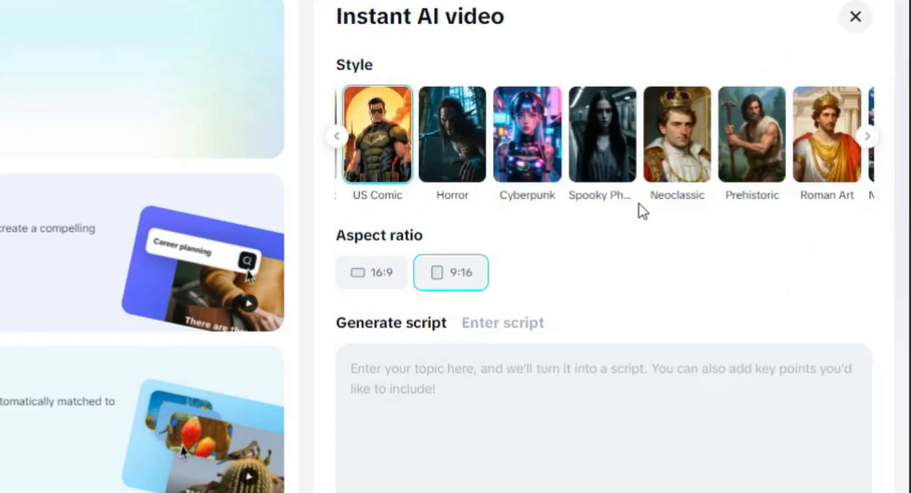
Choose Realistic Film as the video style
click(337, 143)
click(337, 138)
click(337, 138)
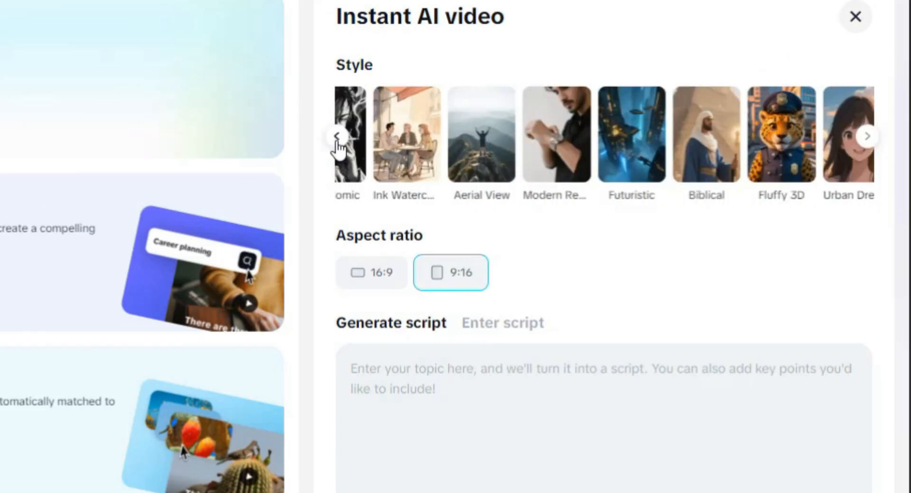
click(338, 142)
click(338, 142)
click(338, 143)
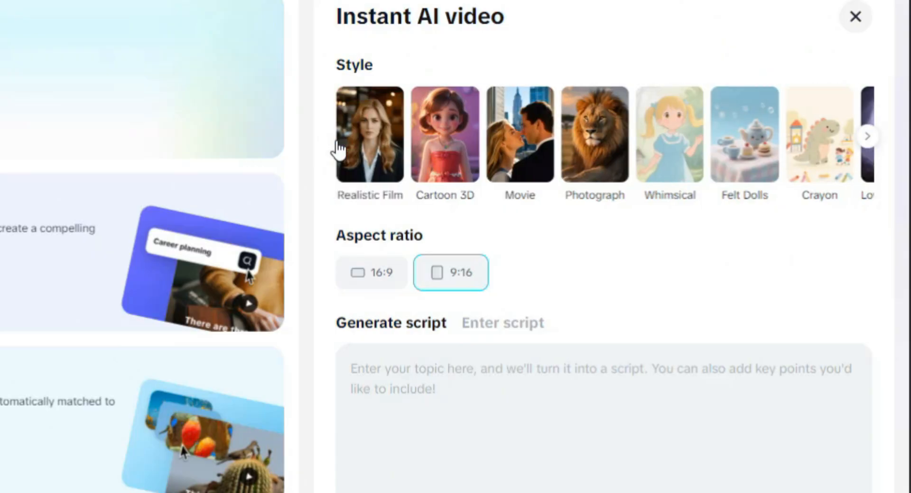
click(382, 147)
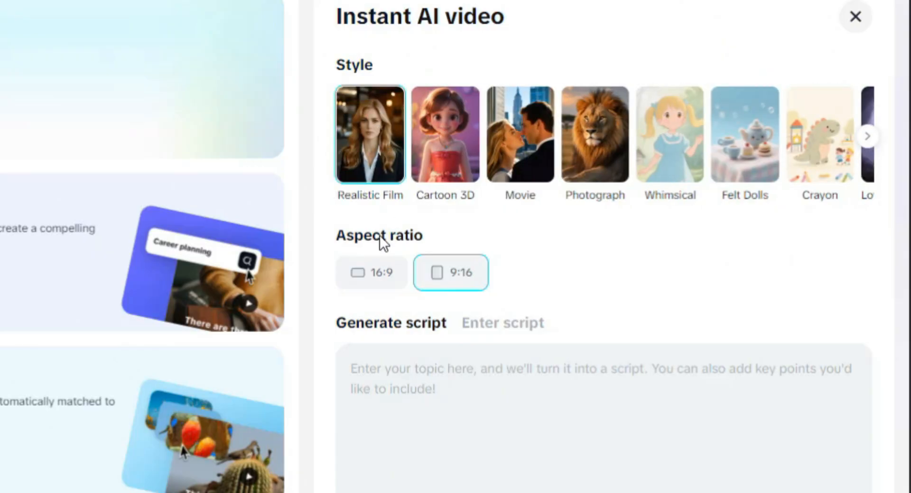
Paste the copied narration about the benefits of walking as the video's script
click(387, 395)
text(Tau nggak, cuma dengan jalan kaki 30 menit sehari, kamu bisa dapet manfaat luar biasa buat tubuh dan pikiran! Nggak perlu lari, nggak perlu alat gym mahal — cukup kaki dan niat.  Jalan kaki bisa bantu menurunkan tekanan darah, memperkuat jantung, dan meningkatkan sirkulasi darah. Bahkan, penelitian menunjukkan jalan kaki rutin bisa menurunkan risiko penyakit jantung hingga 30%!  Yang menarik, aktivitas sederhana ini juga bisa bantu otakmu lebih fokus. Karena saat berjalan, aliran oksigen ke otak meningkat — bikin pikiran lebih jernih dan mood lebih stabil.  Dan yang sering dilupakan: jalan kaki di luar ruangan, apalagi pagi hari, bantu tubuh dapet vitamin D alami dari sinar matahari. Gratis, tapi manfaatnya mahal banget!  Jadi, mulai sekarang... sebelum buka HP pagi-pagi, coba buka langkah dulu. Satu langkah kecil hari ini bisa jadi awal perubahan besar buat kesehatanmu.)
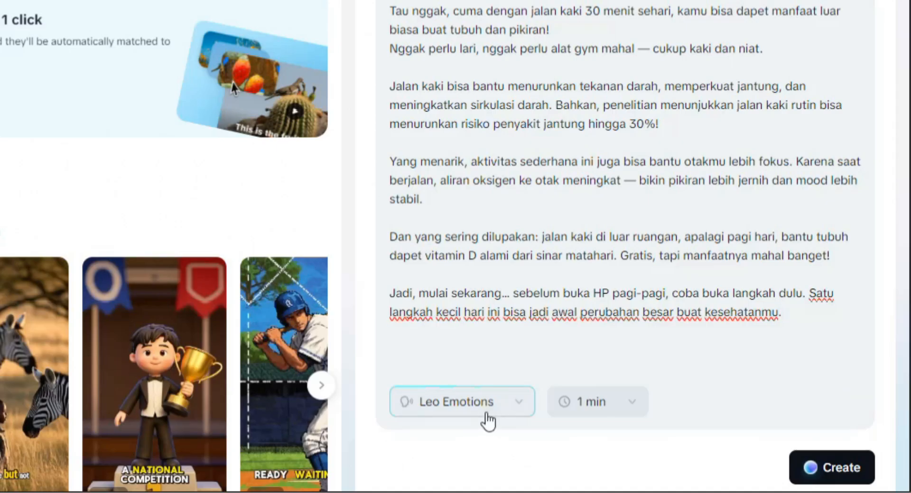
Browse the available narration voices and choose Siti for the video
click(676, 446)
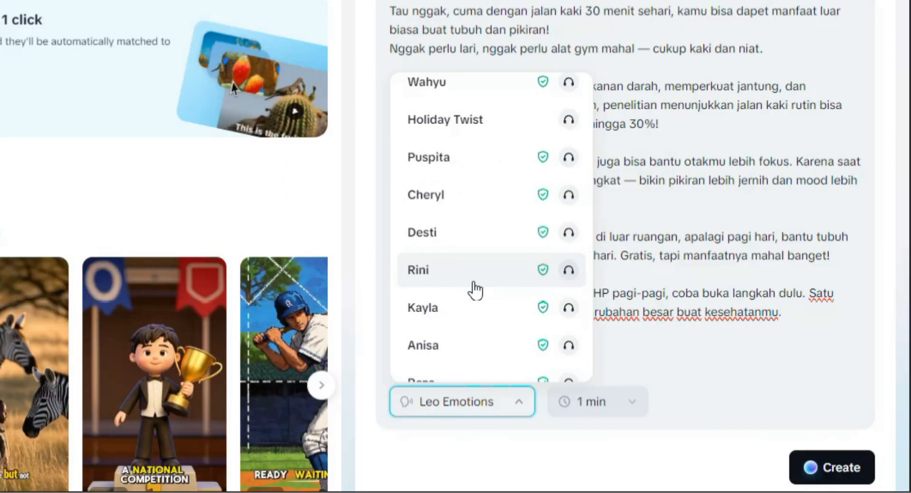
click(619, 236)
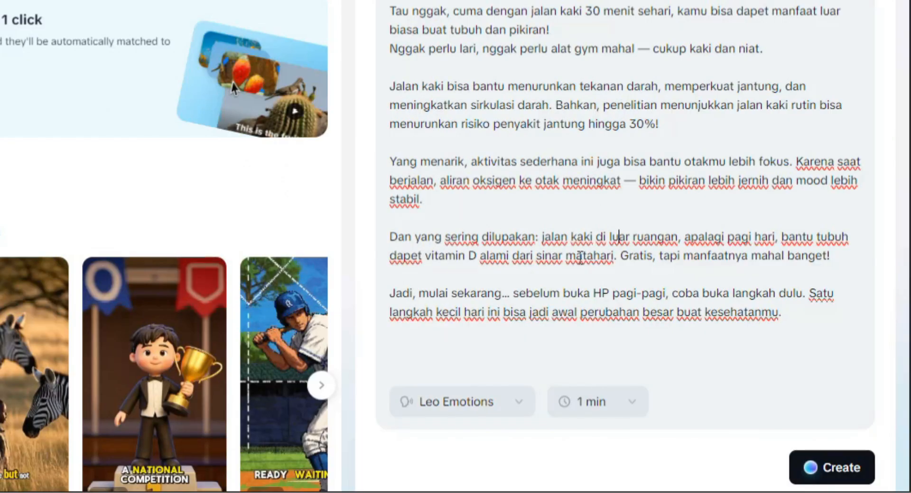
click(471, 412)
scroll(444, 261, up, 5)
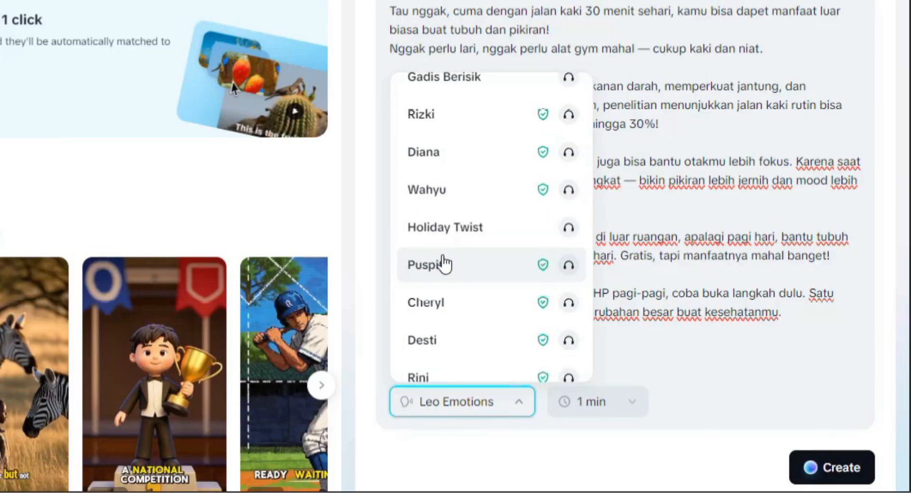
scroll(444, 261, up, 5)
scroll(444, 263, up, 10)
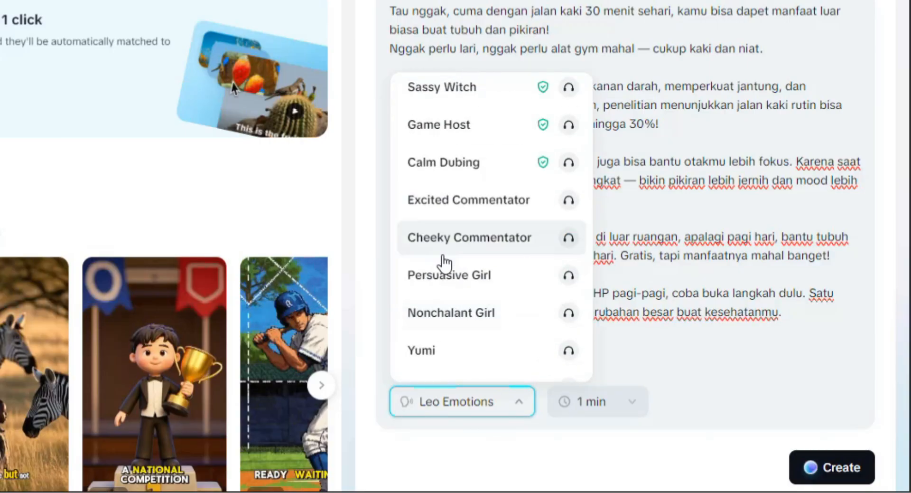
scroll(446, 258, down, 15)
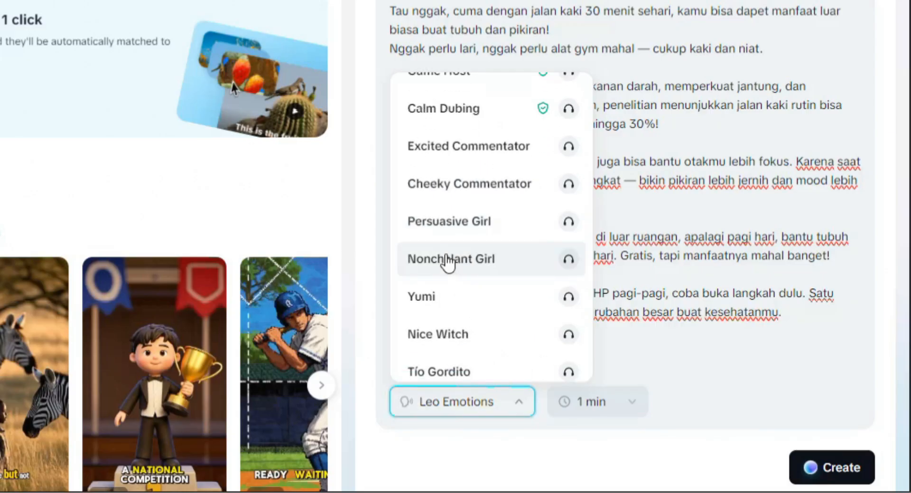
scroll(448, 260, down, 5)
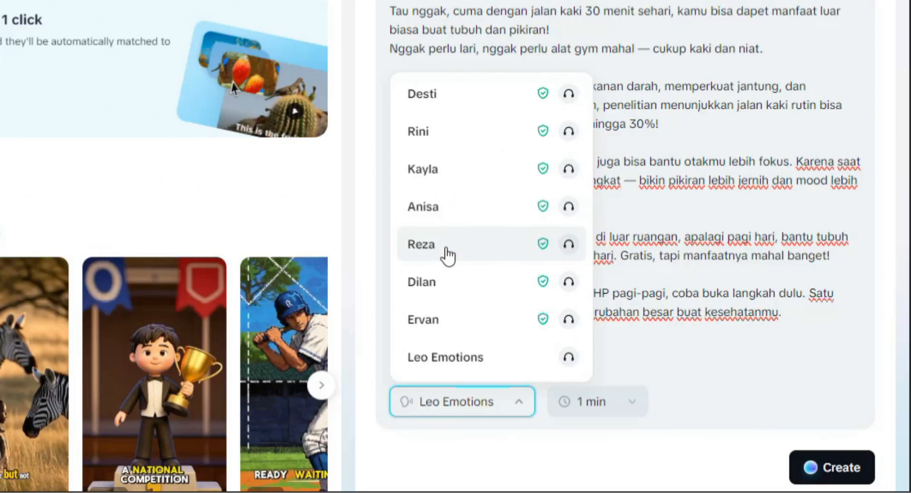
scroll(447, 256, down, 5)
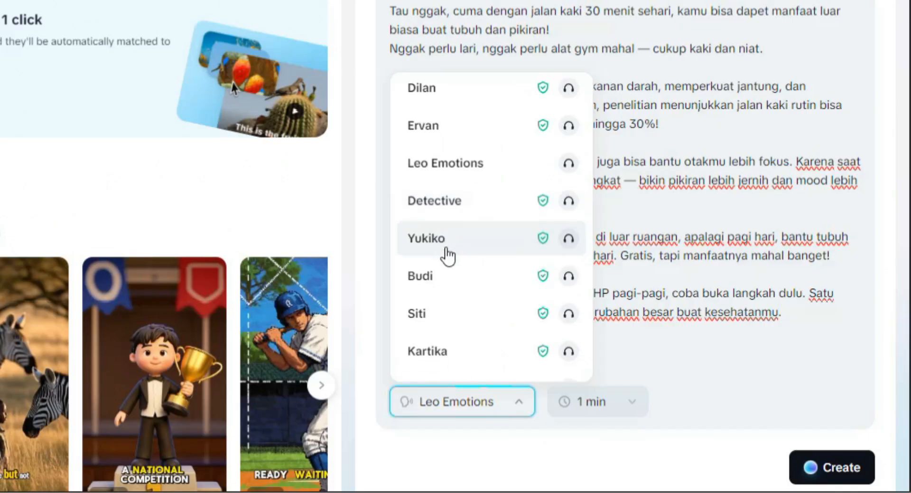
click(436, 313)
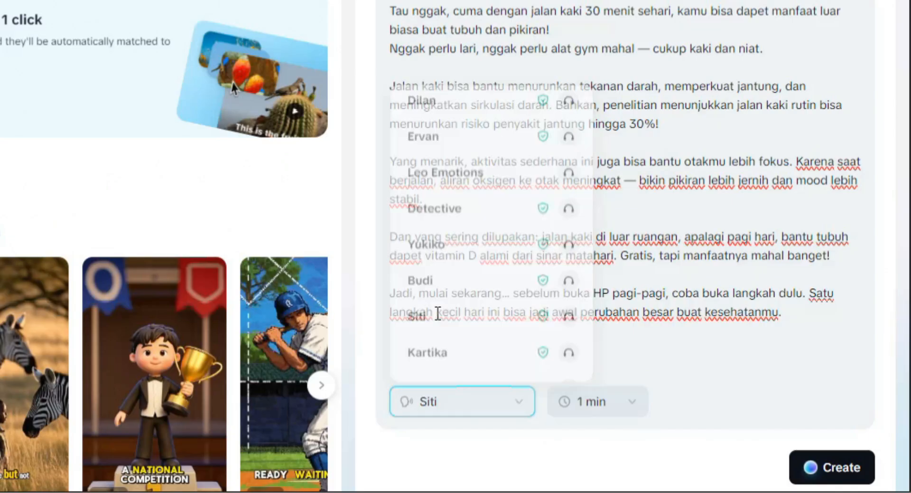
Preview the Siti narration voice, keep it selected, and set the video duration to 1 min
click(436, 416)
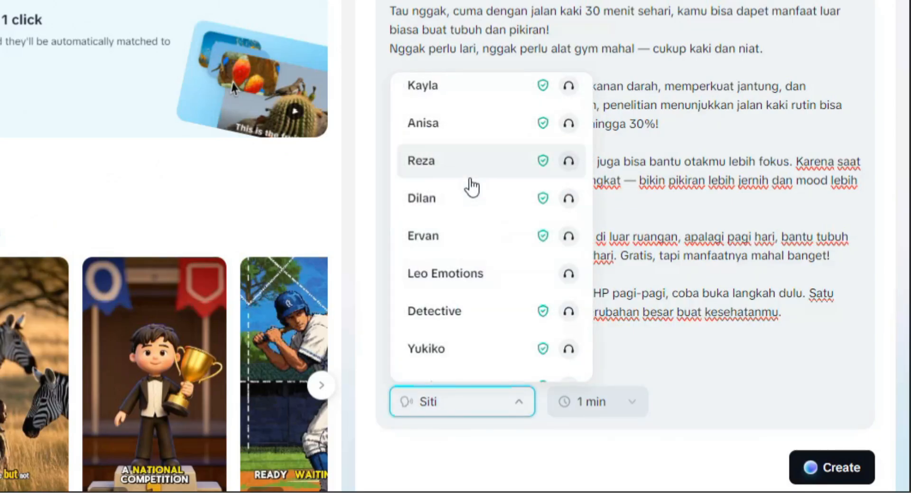
scroll(455, 315, down, 6)
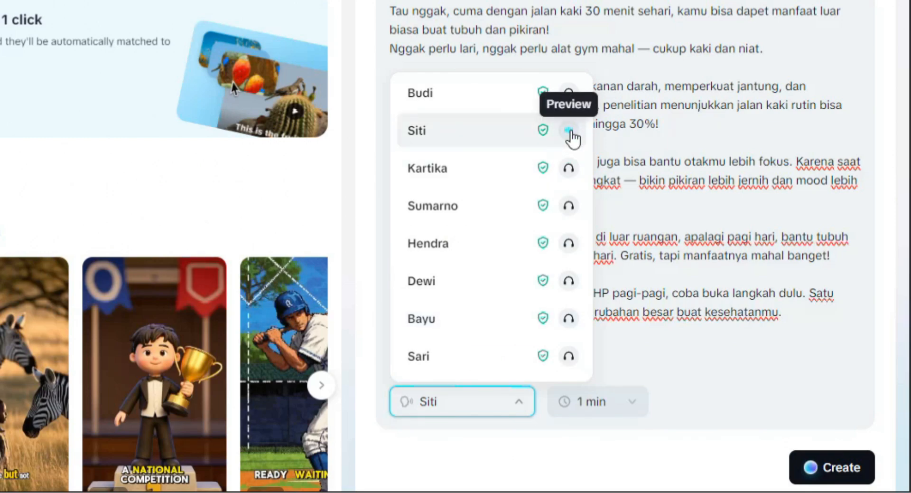
click(443, 133)
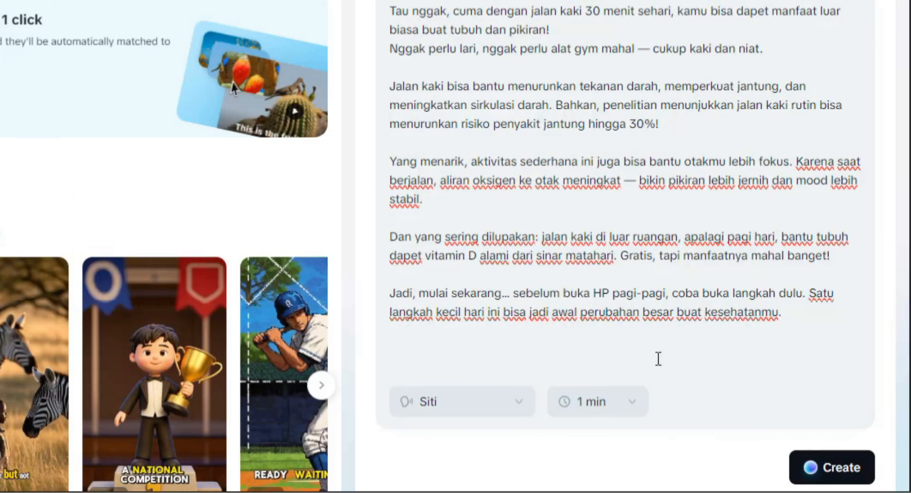
click(610, 409)
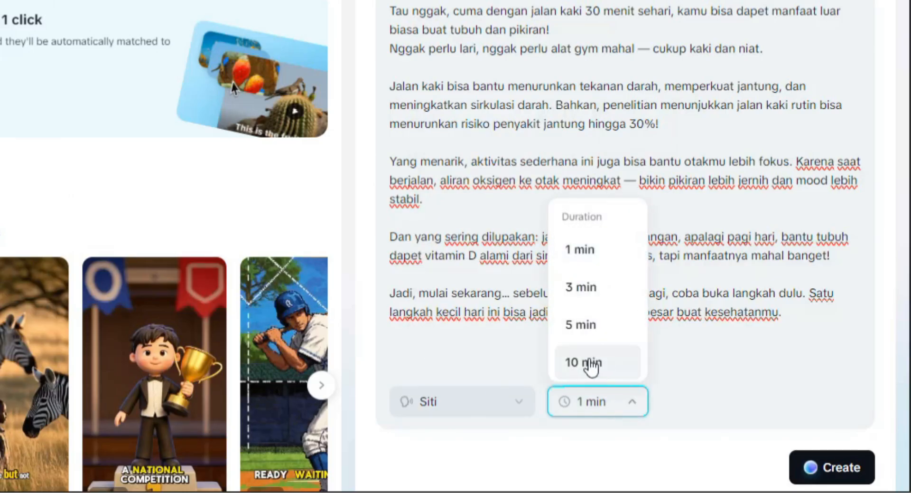
click(576, 250)
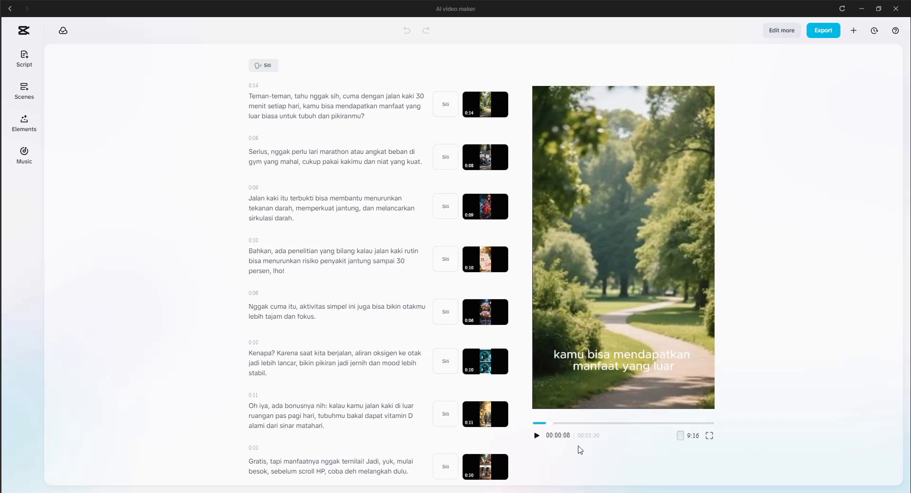
Play short parts of the generated video to check its scenes, narration and captions
click(537, 437)
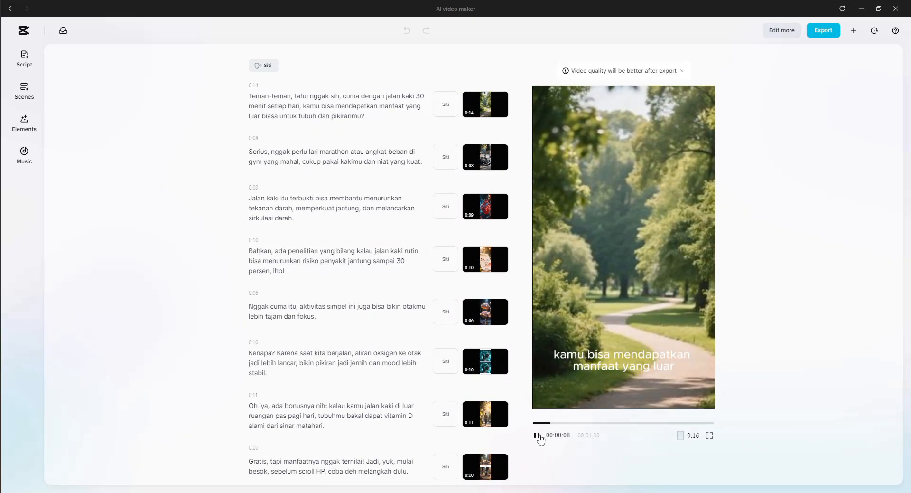
click(536, 434)
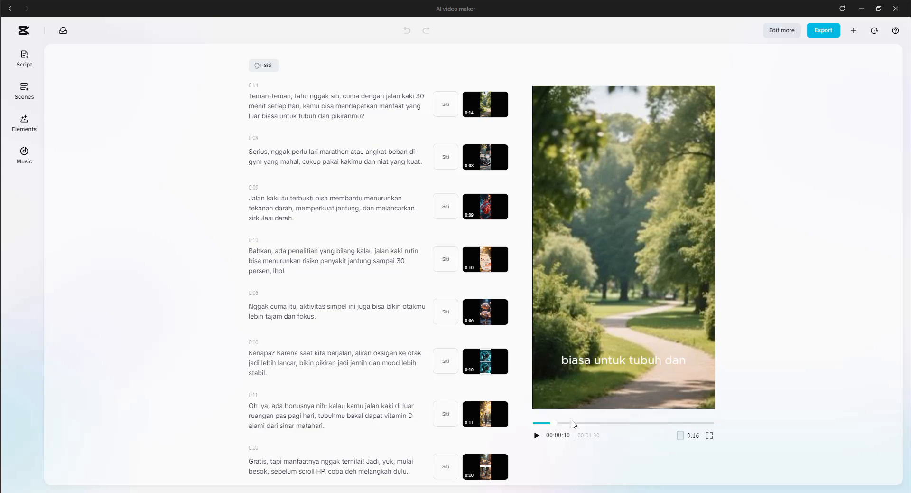
click(573, 423)
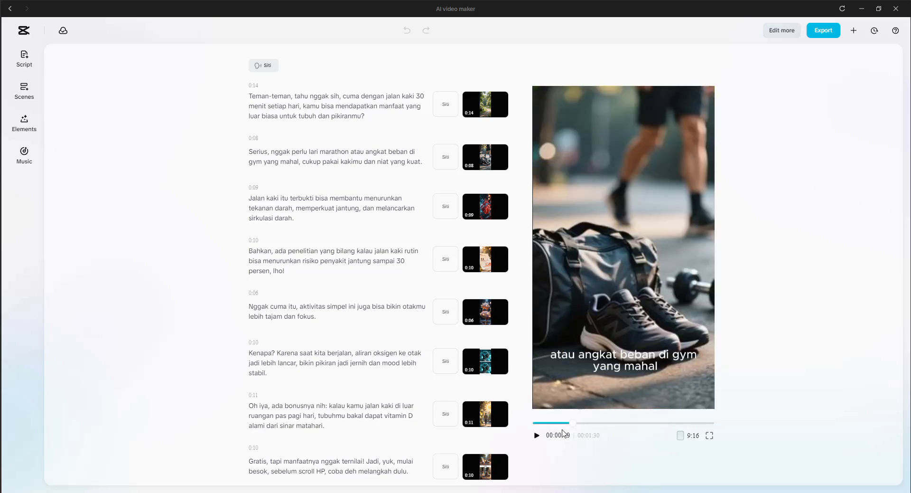
click(537, 436)
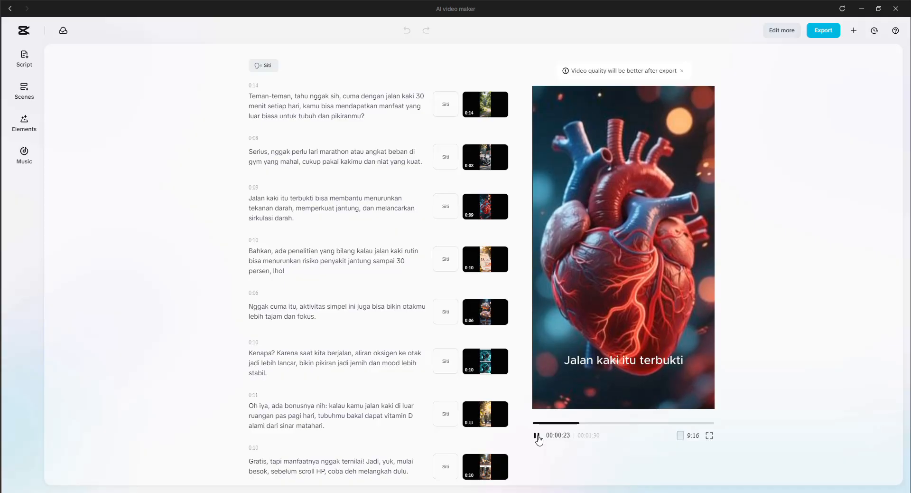
click(537, 436)
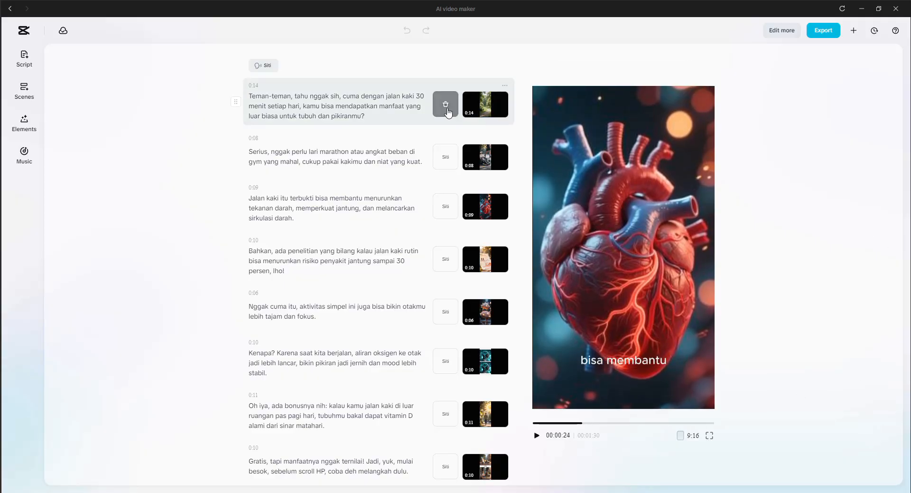
Replace the first scene's image with a newly generated 9:16 Realistic Film image of a pale garden path curving through greenery
click(485, 117)
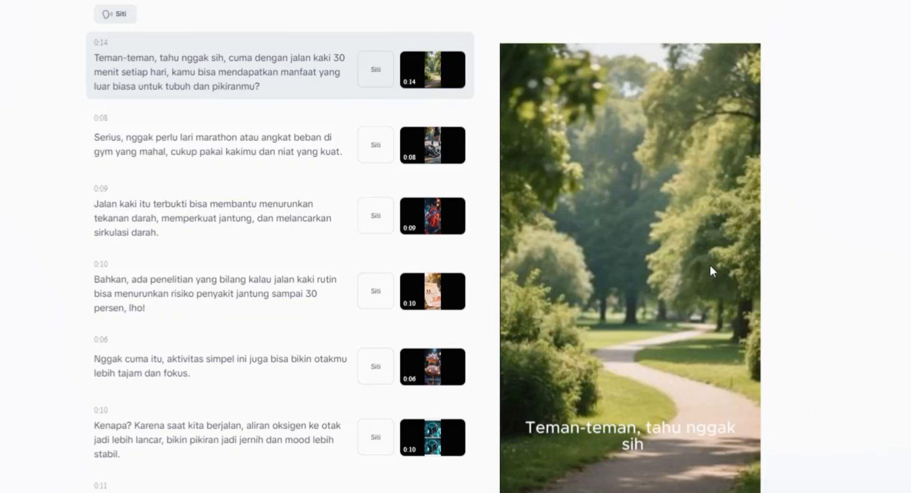
mouse_move(432, 87)
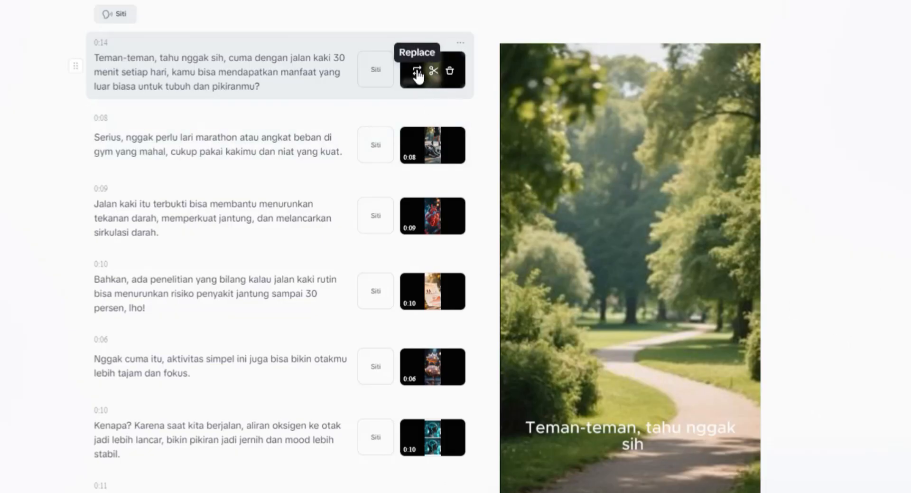
click(417, 72)
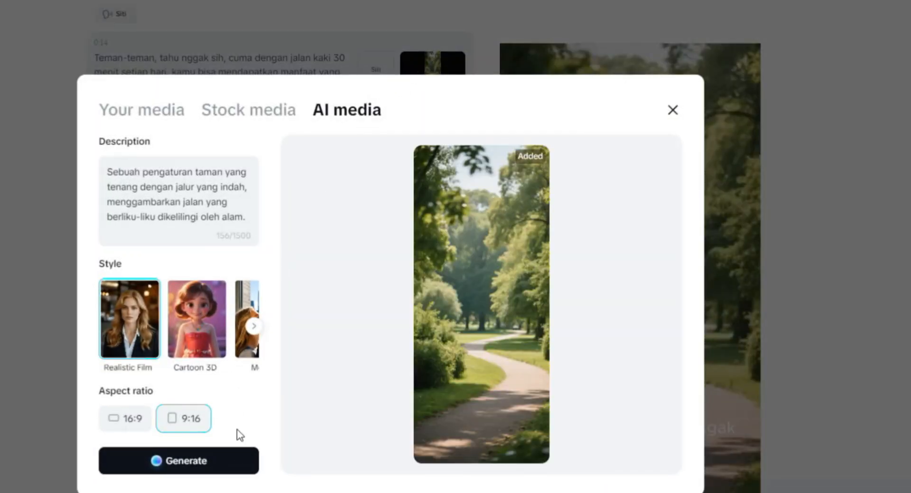
click(226, 474)
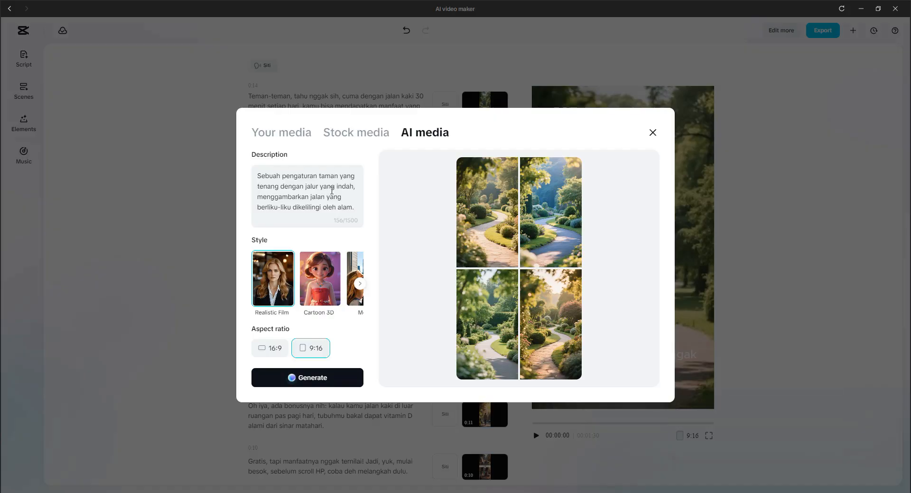
click(498, 325)
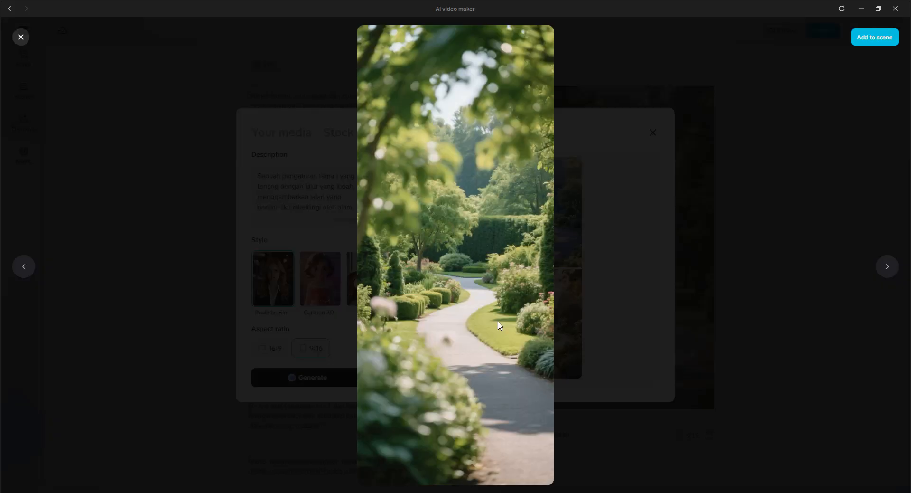
click(877, 39)
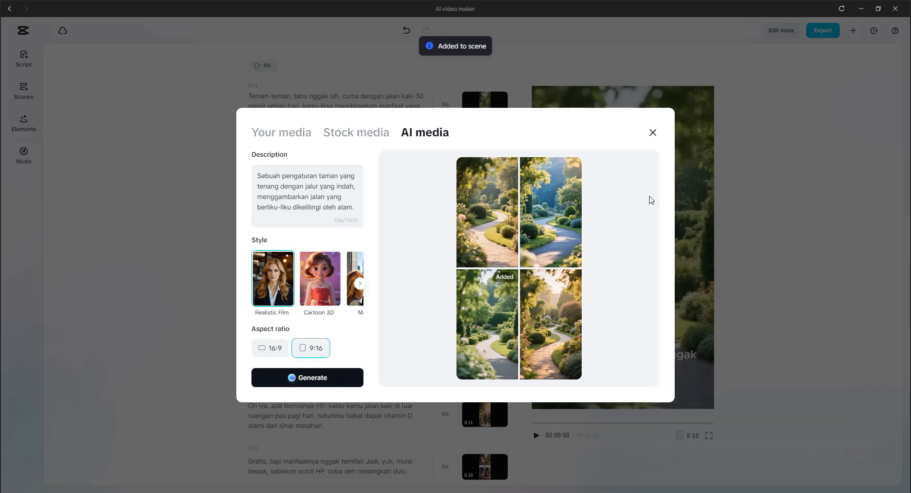
click(653, 133)
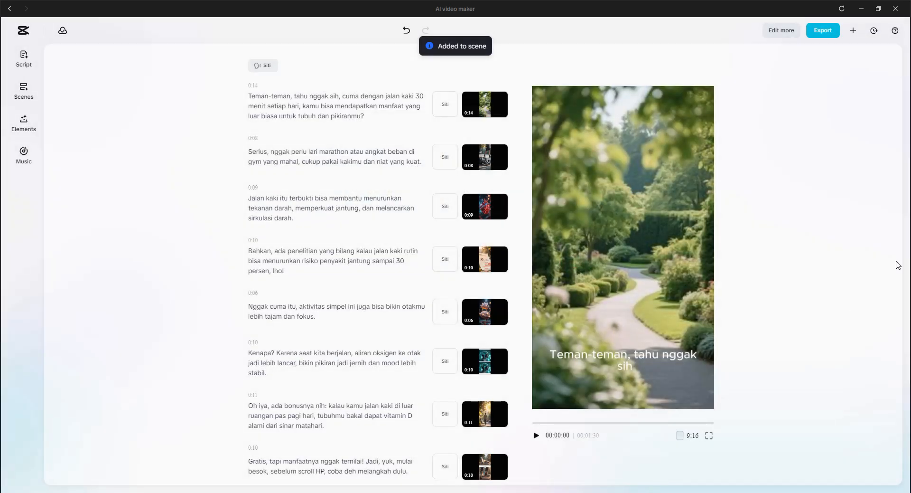
Look over the second scene and the remaining scenes, and open the video in the full editor for further editing
click(489, 167)
scroll(496, 266, down, 1)
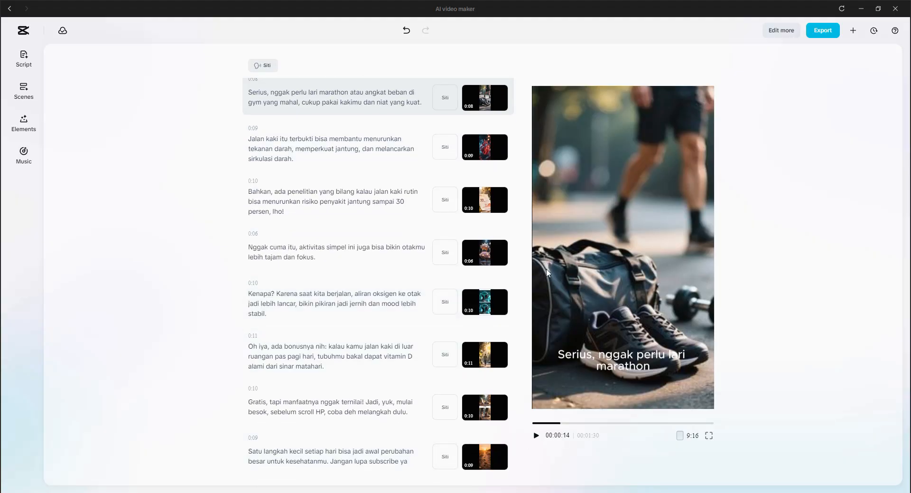
scroll(489, 308, up, 1)
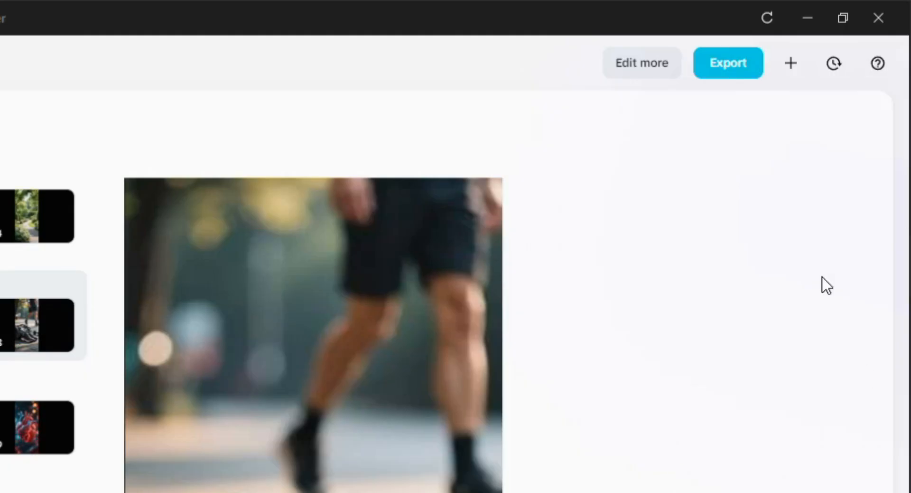
click(639, 70)
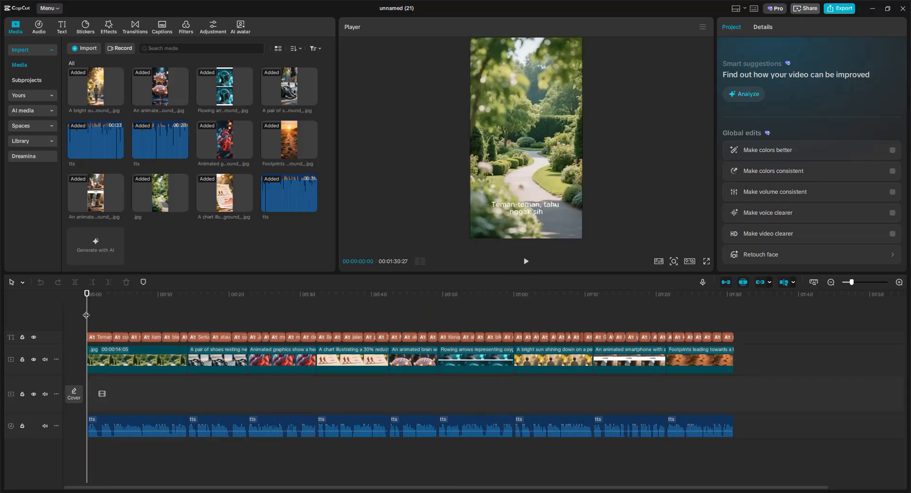
Apply a text template with white, dark-outlined lettering to all main captions and play the video briefly to check it
click(101, 304)
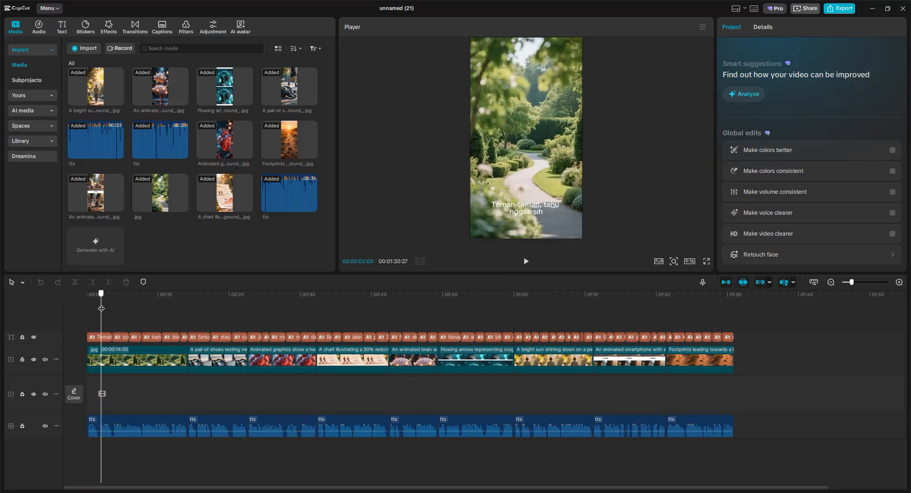
click(107, 337)
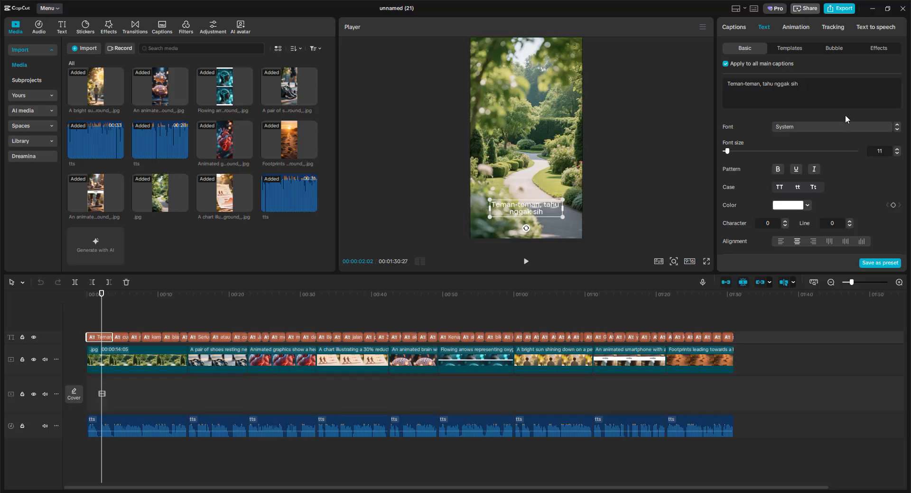
click(790, 53)
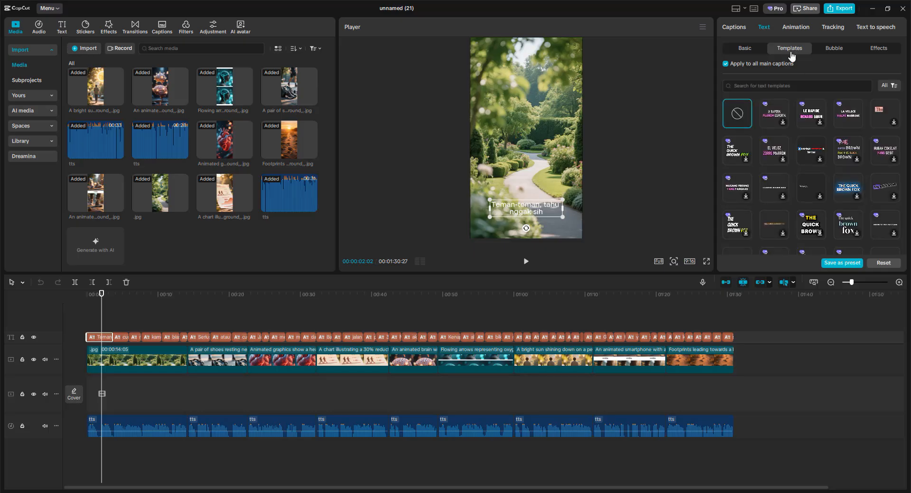
scroll(785, 214, down, 2)
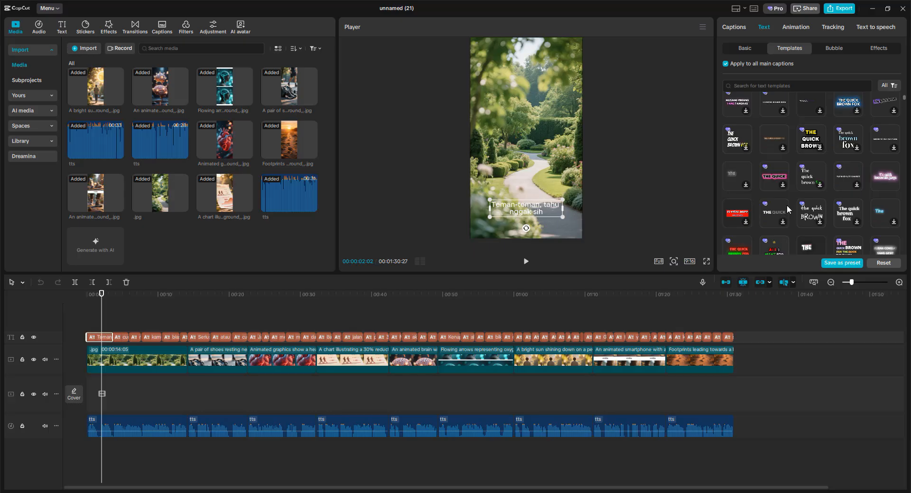
scroll(786, 209, down, 2)
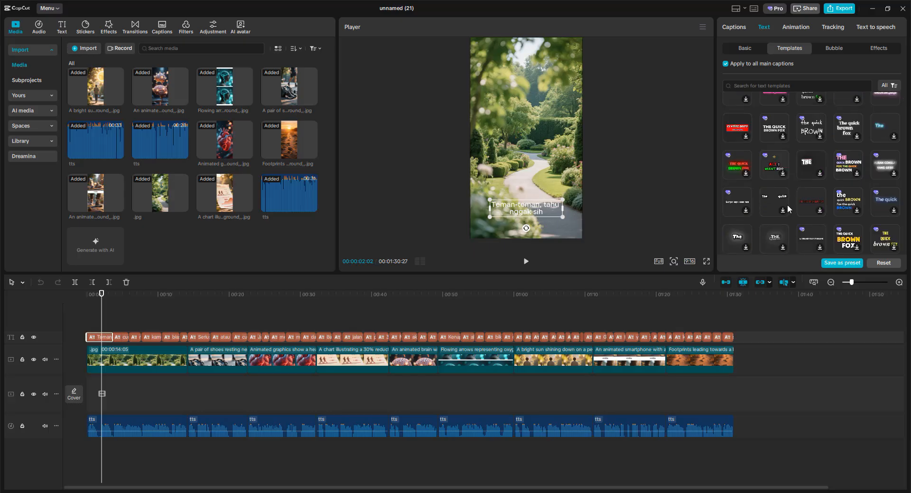
scroll(787, 208, down, 2)
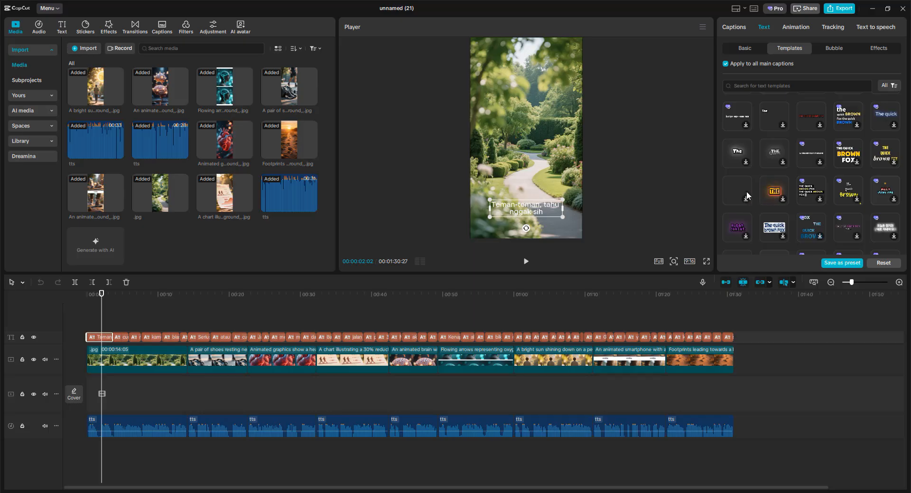
click(748, 165)
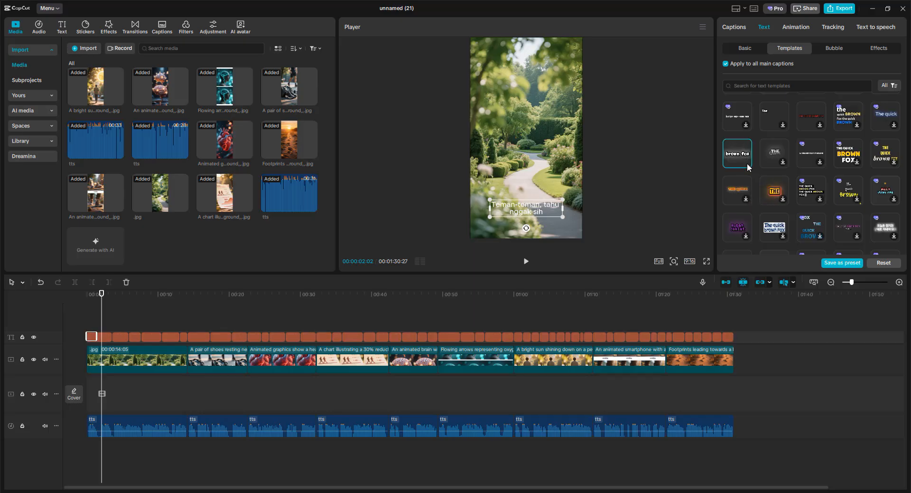
click(526, 261)
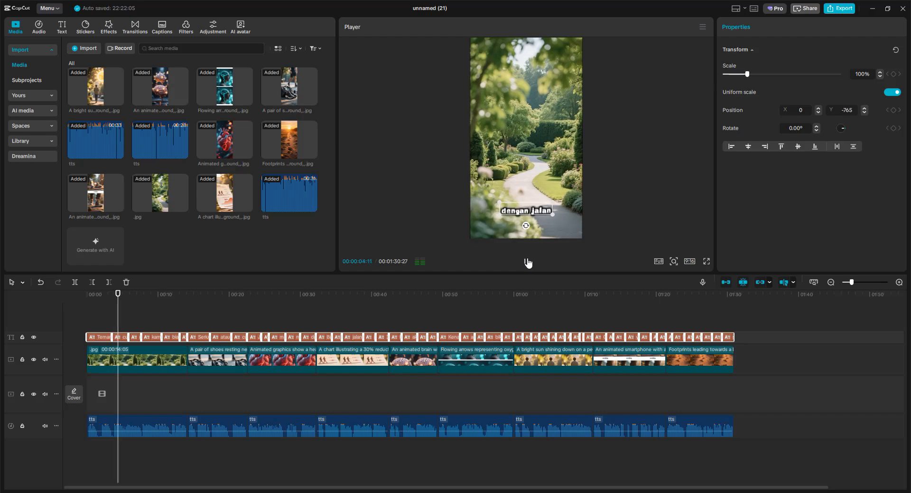
click(526, 261)
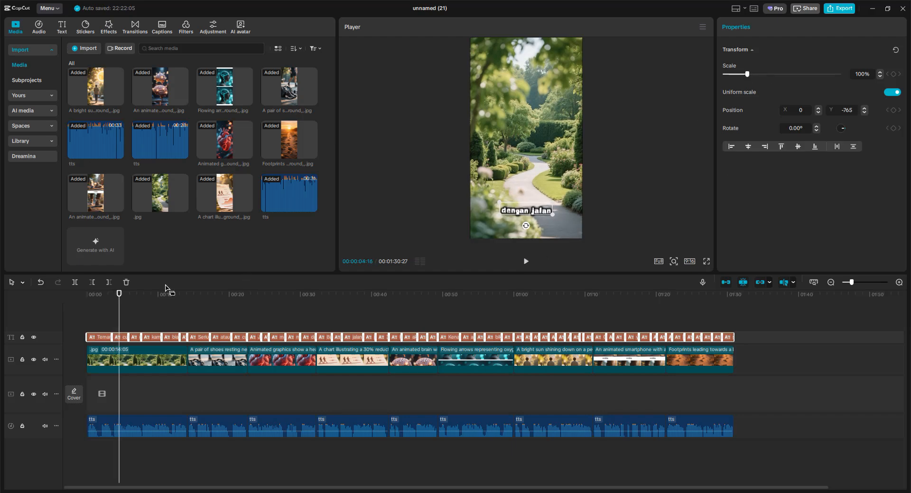
Enlarge all main captions to 116% and move them up to the lower middle of the frame
click(120, 337)
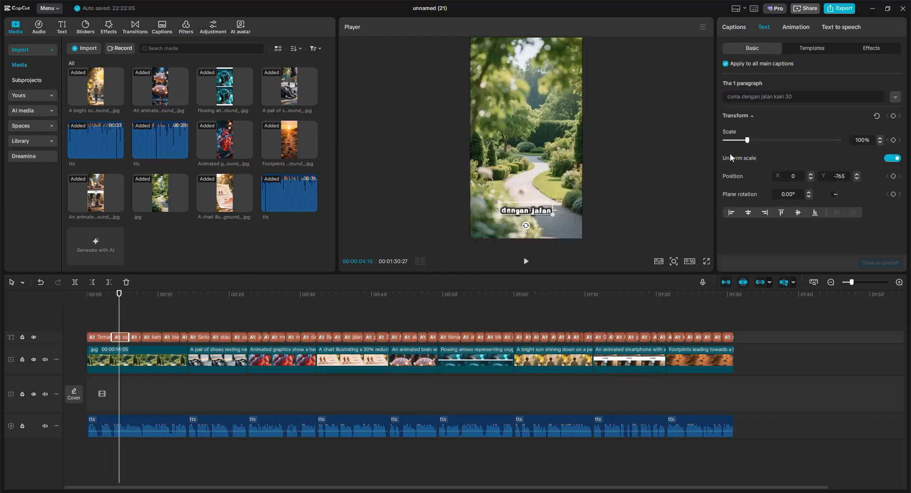
drag(750, 141, 753, 142)
drag(537, 214, 534, 183)
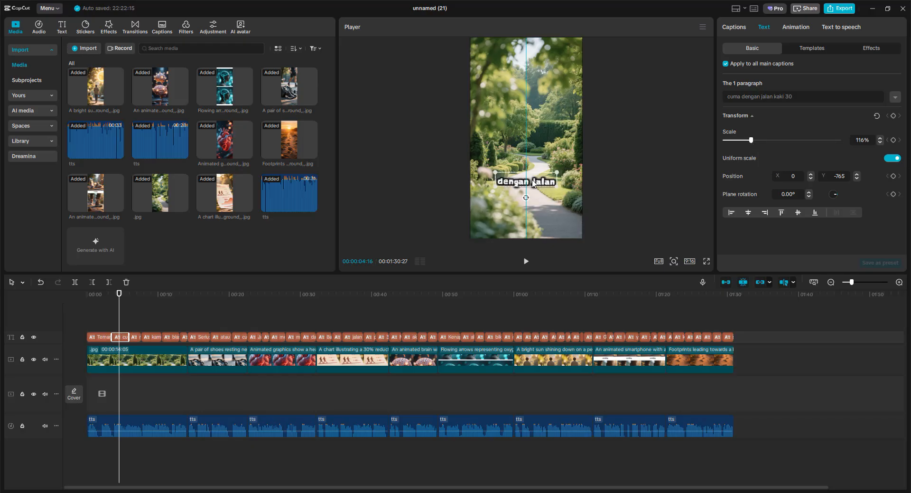
Try a text effect with black lettering on a rough white background on all main captions and check it on the second caption
click(870, 53)
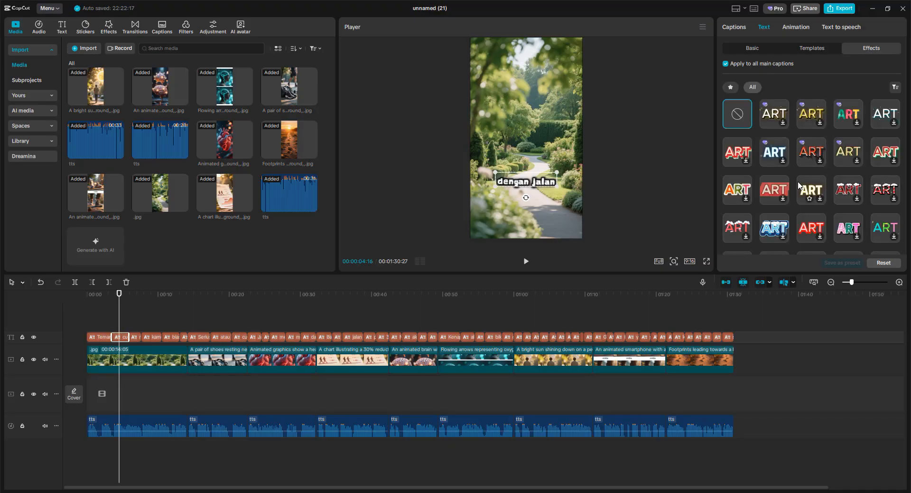
scroll(798, 181, down, 3)
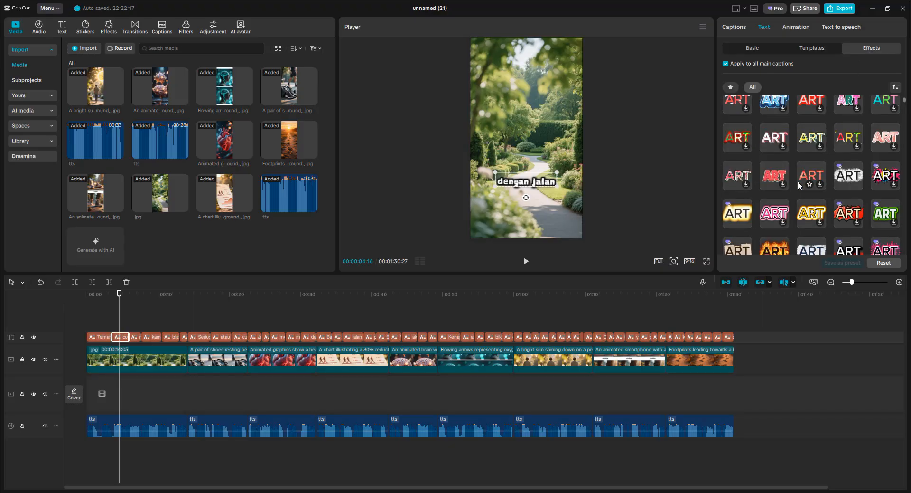
click(842, 180)
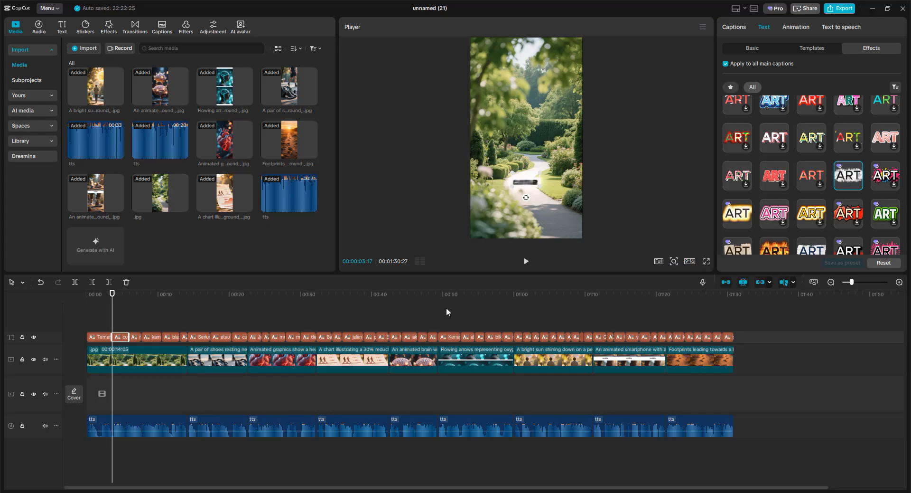
drag(113, 302, 123, 303)
Try the dark navy lettering effect with a pale backing on all main captions and check it on the second caption
scroll(857, 188, down, 1)
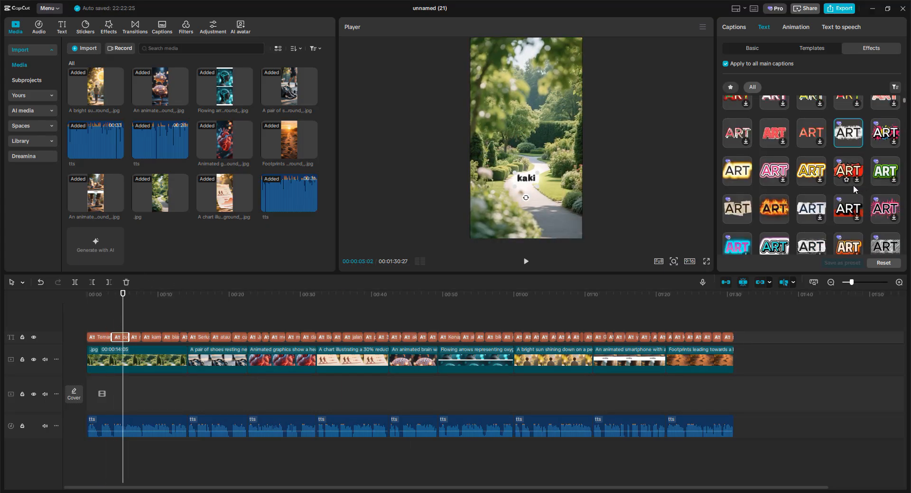
click(820, 222)
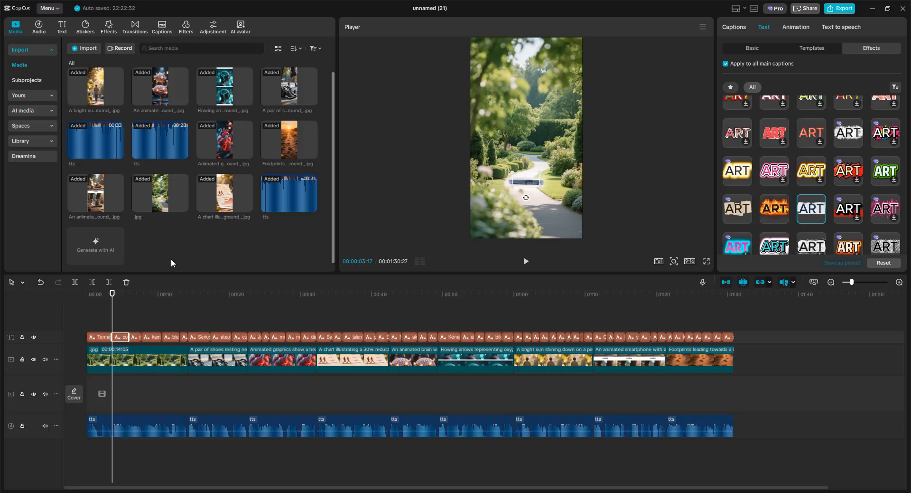
drag(113, 302, 120, 302)
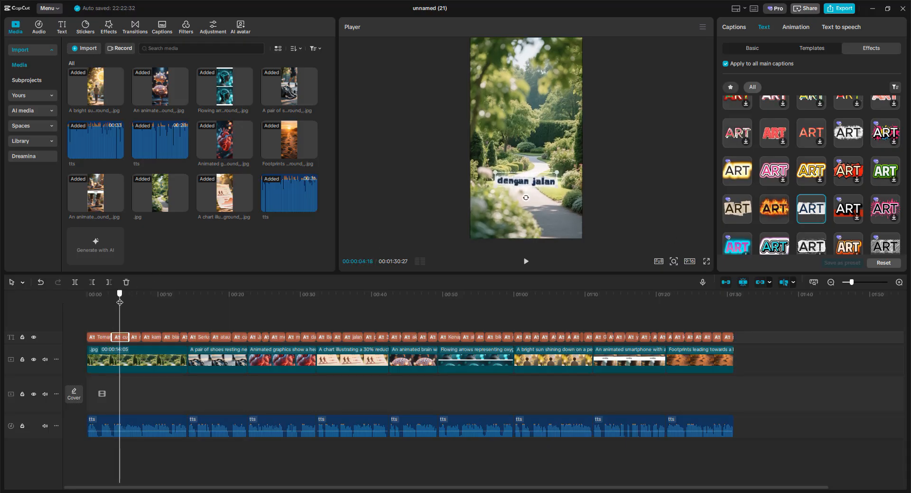
Apply the text effect with white, dark-outlined lettering and an orange glow to all main captions and play the video briefly
scroll(889, 192, down, 2)
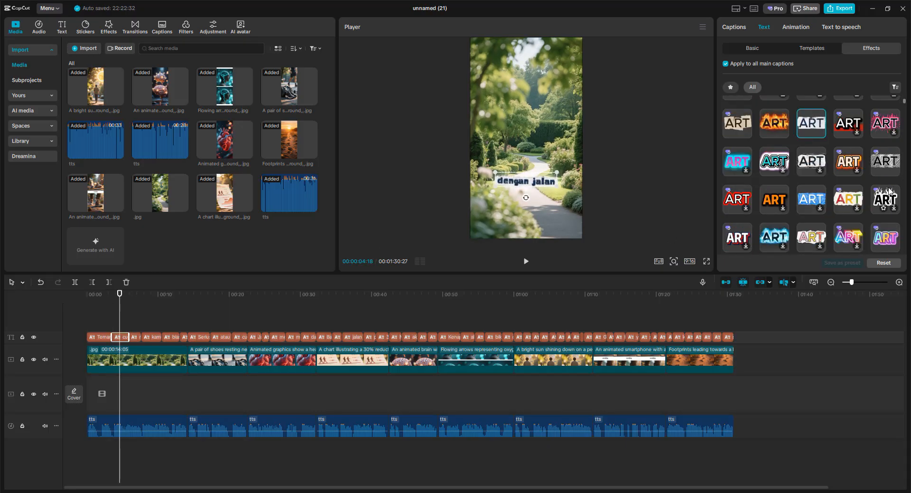
click(848, 161)
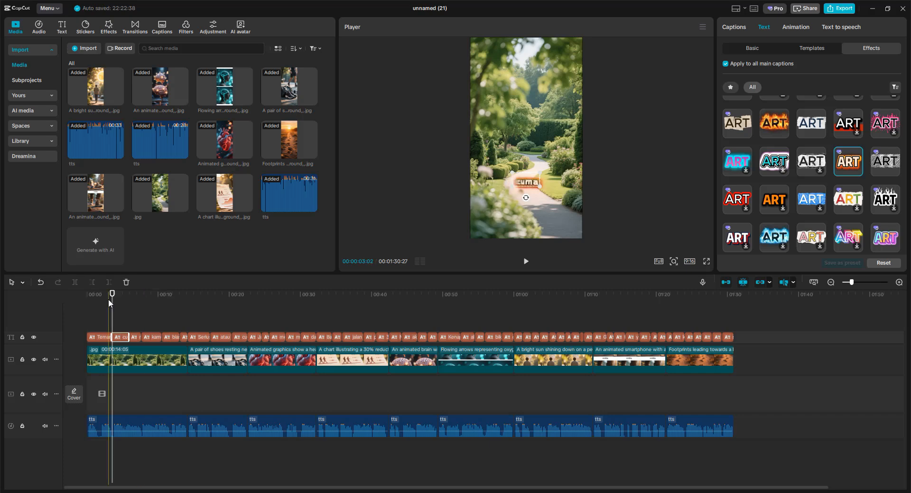
click(526, 261)
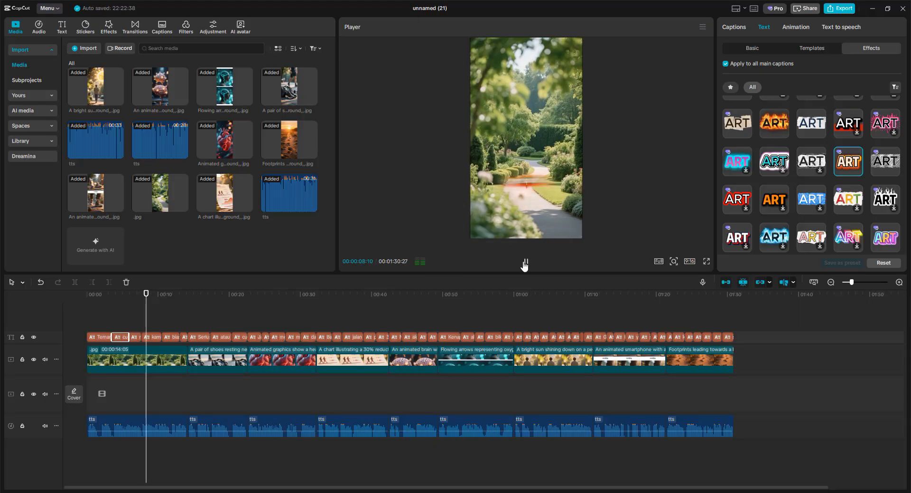
click(526, 261)
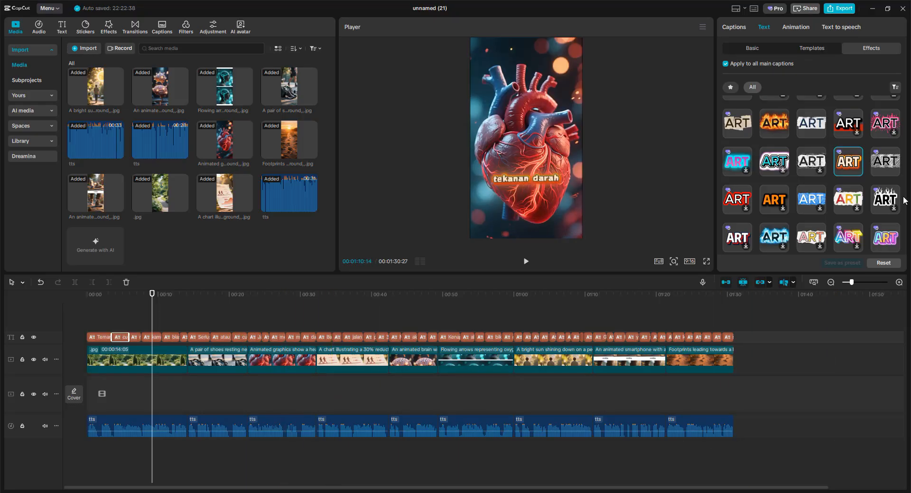
Preview the video with its restyled captions in full screen, return to the editor and stop the playback
click(706, 262)
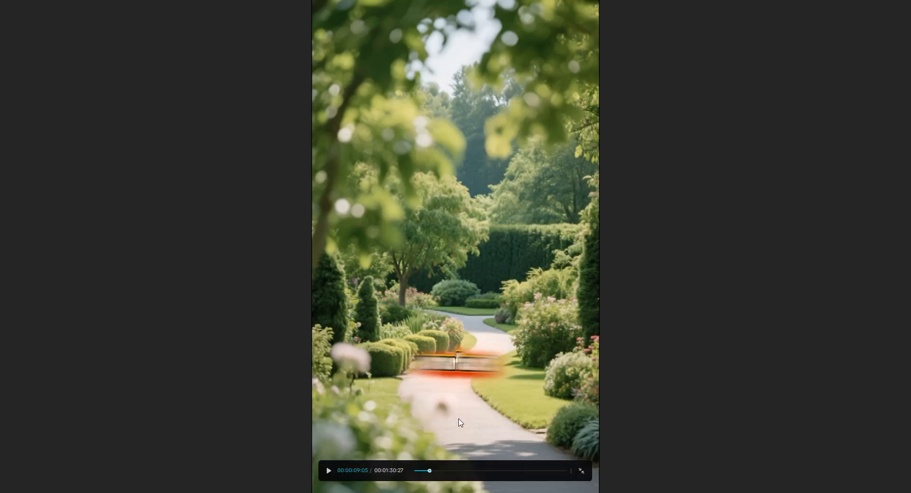
click(329, 471)
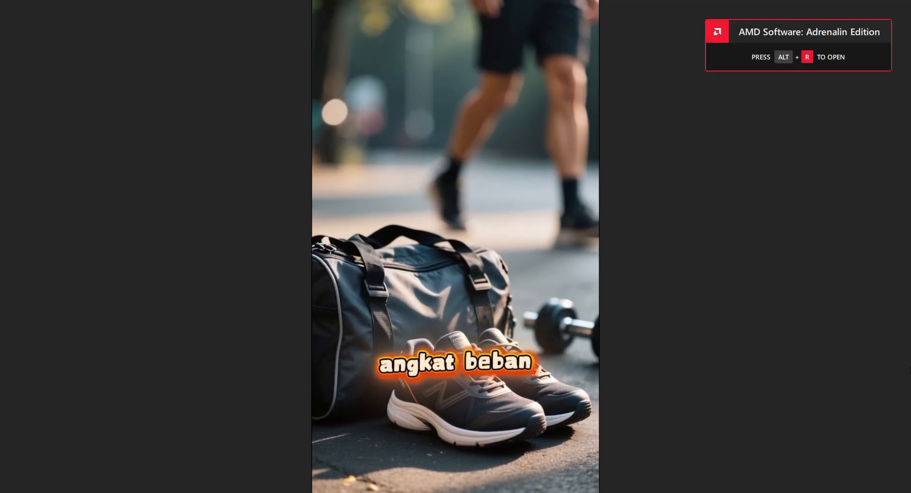
key(Escape)
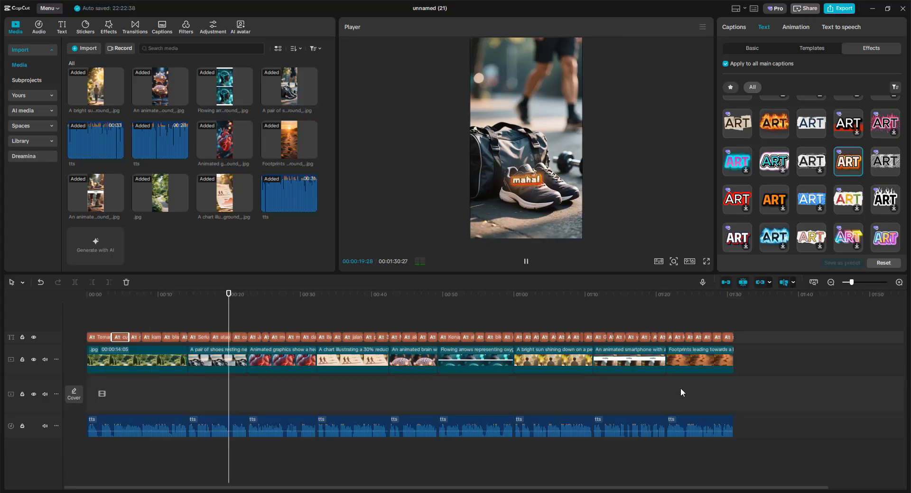
click(526, 262)
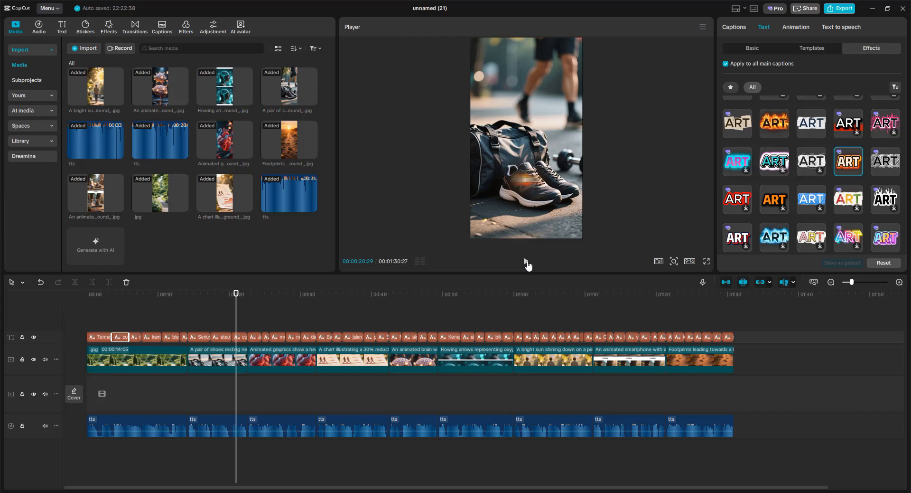